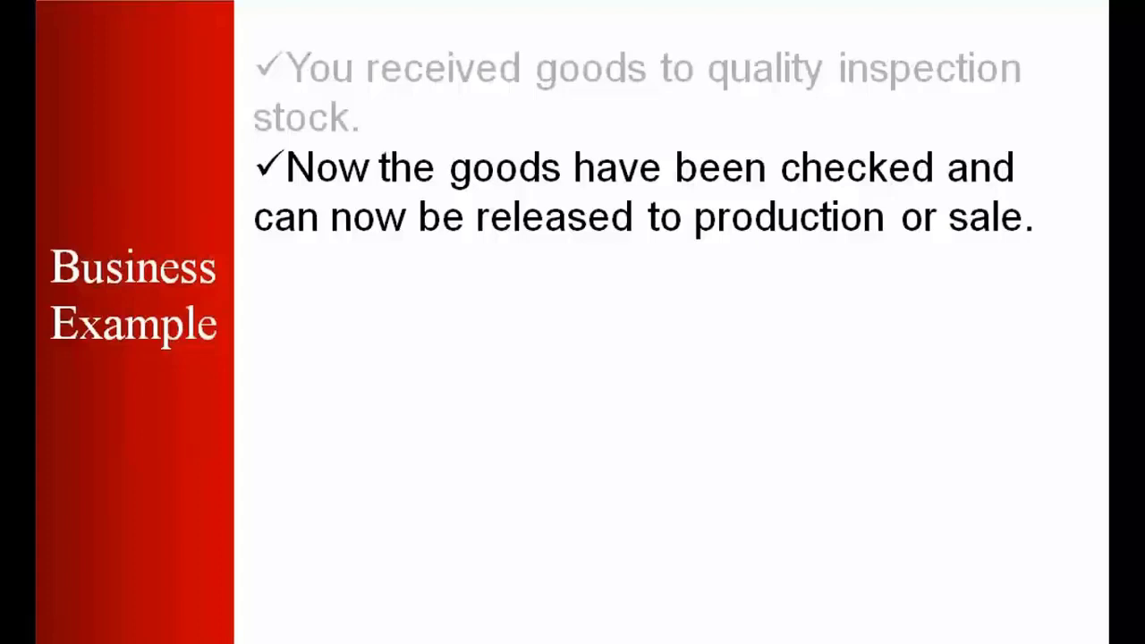
key("space")
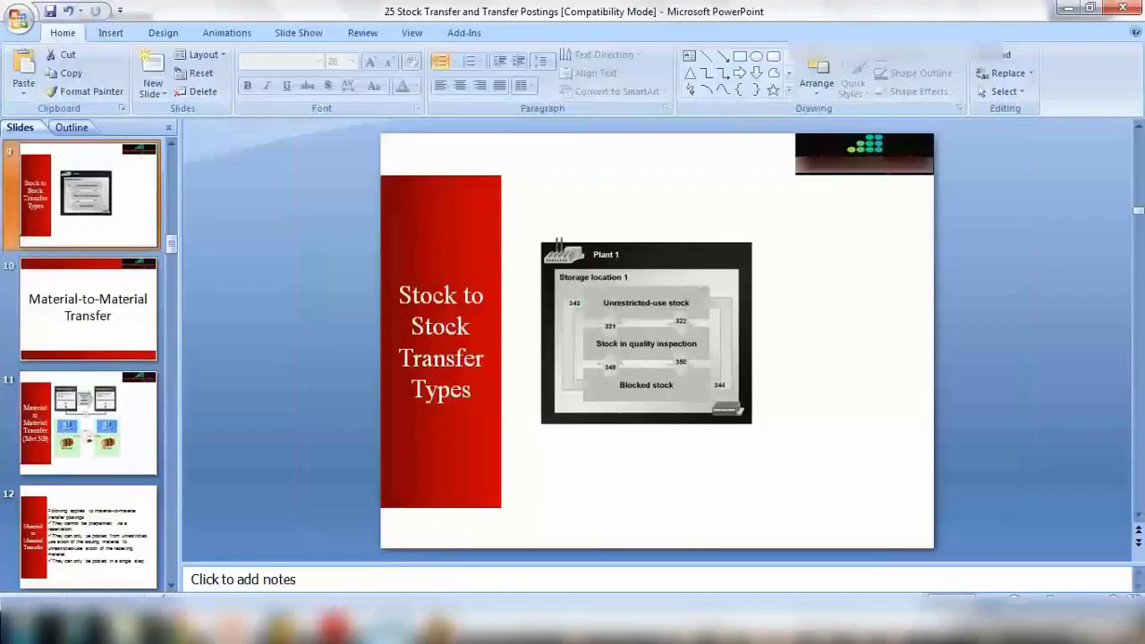
Step: Switch to the SAP Easy Access session and start transaction MM01
mouse_move(280, 626)
left_click(249, 577)
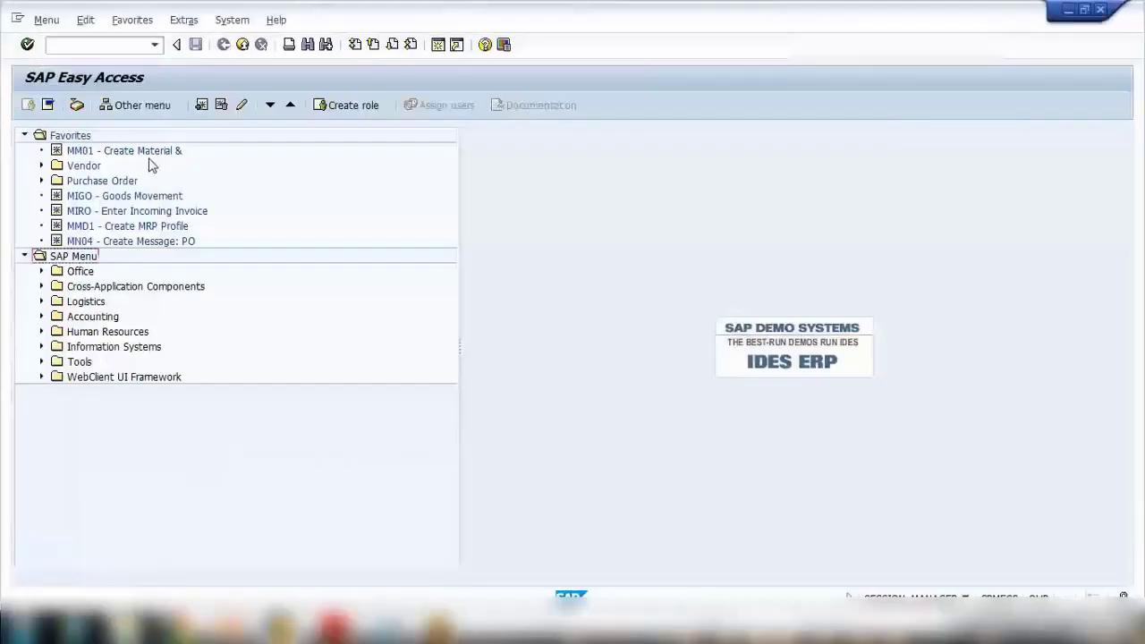
mouse_move(280, 626)
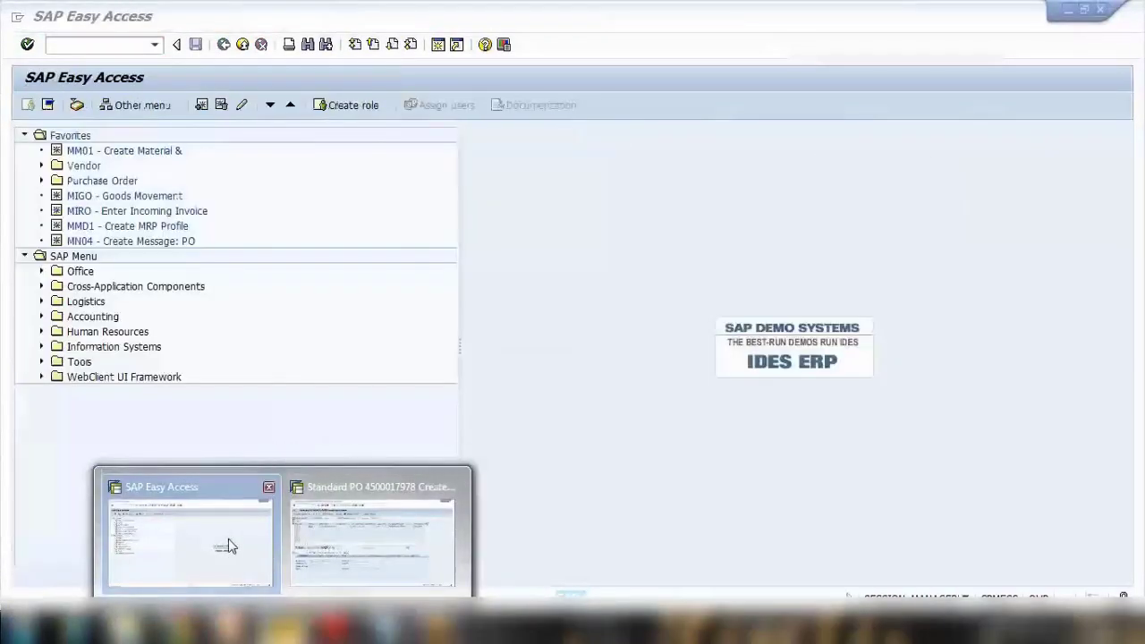
left_click(228, 540)
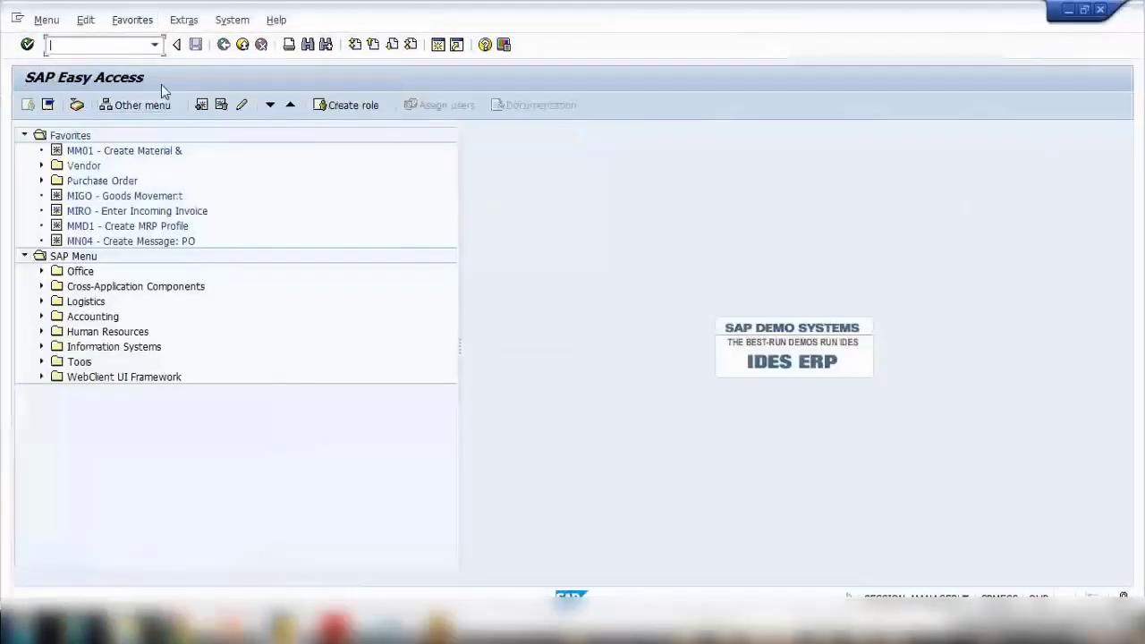
type("mm01")
key("Return")
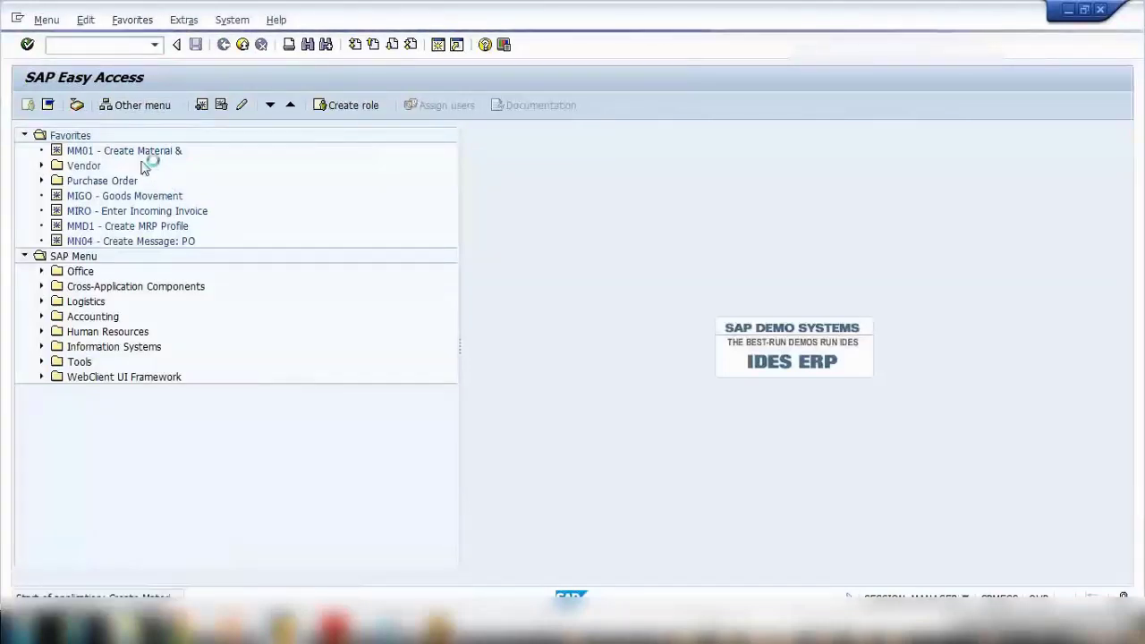
Step: Start creating finished product ZDEMO1 as a copy of material ABC, accepting the preselected views and organizational levels for plant 1000 and storage location 0001
type("zde")
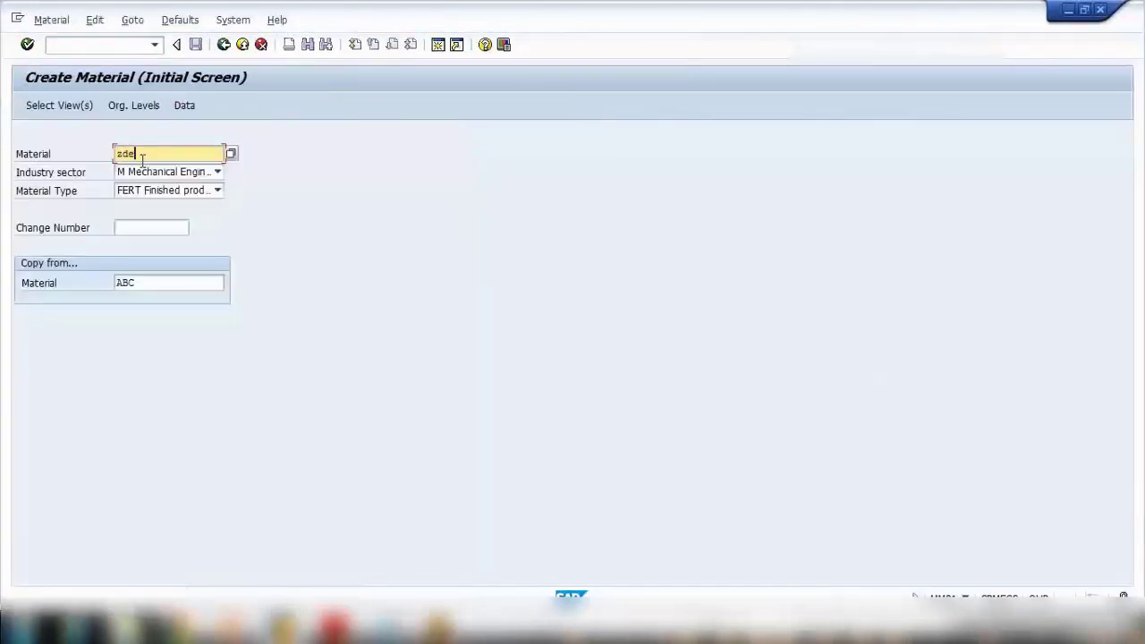
type("mo")
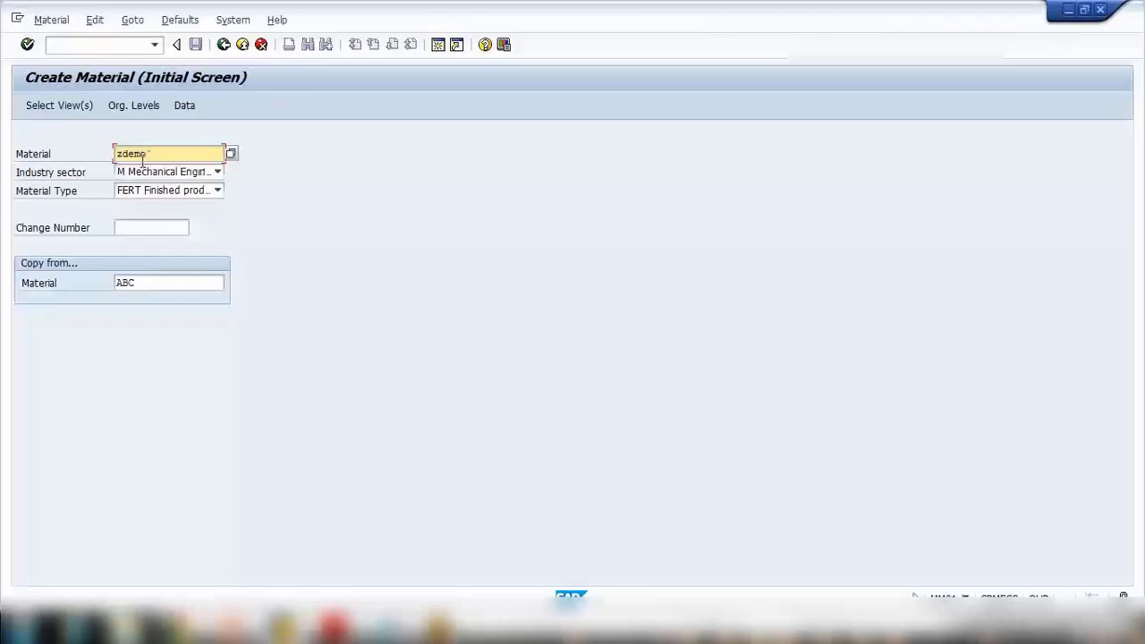
type("1")
left_click(149, 281)
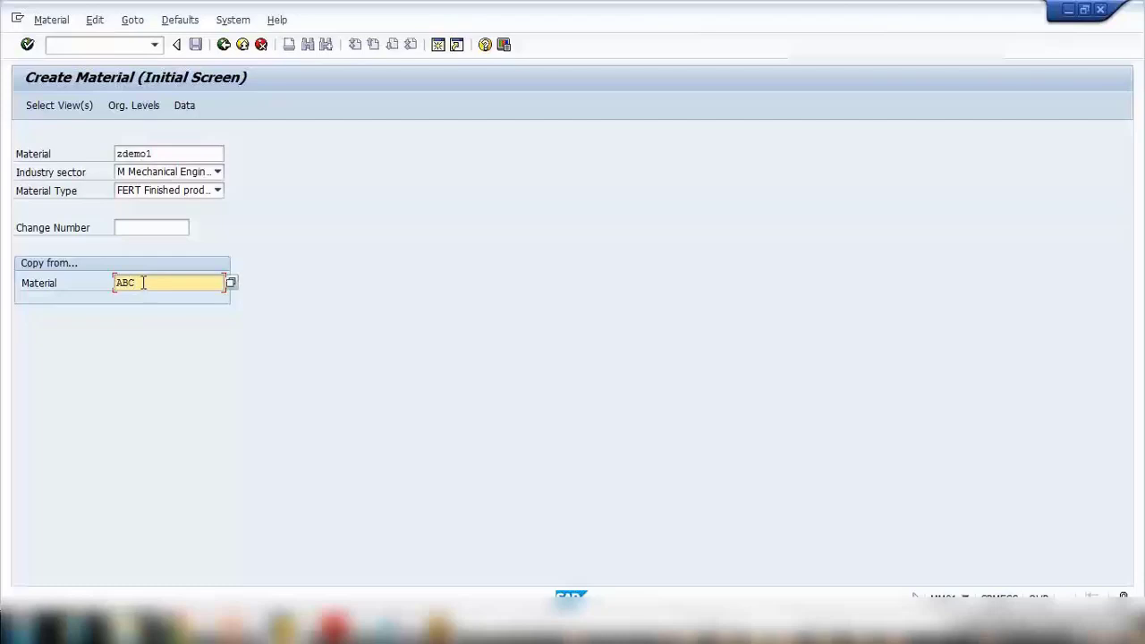
key("Return")
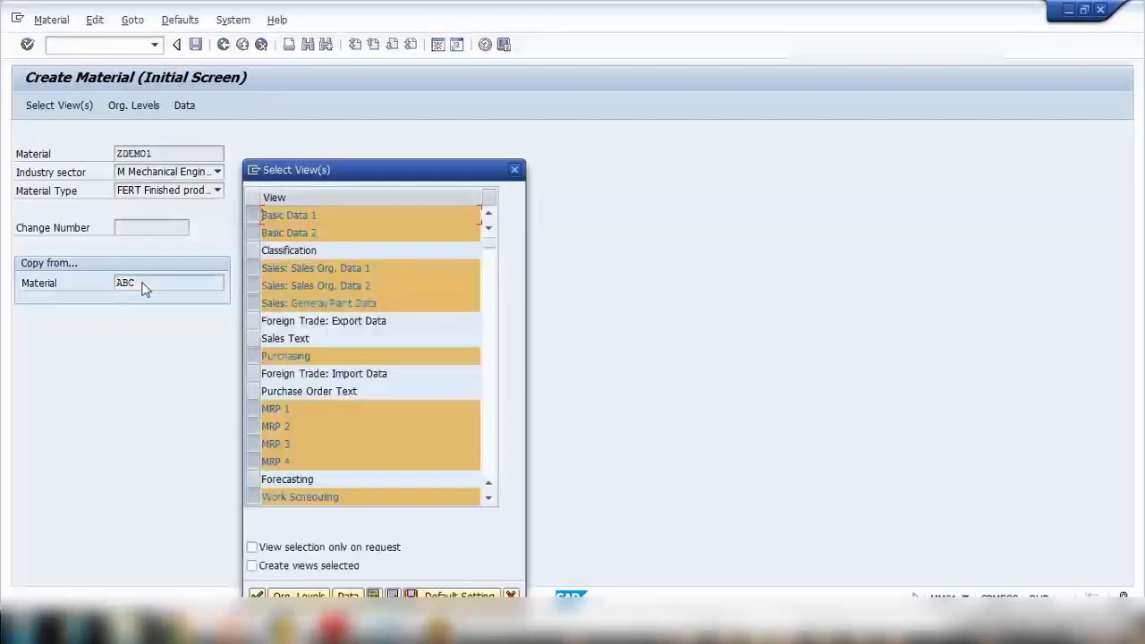
key("Return")
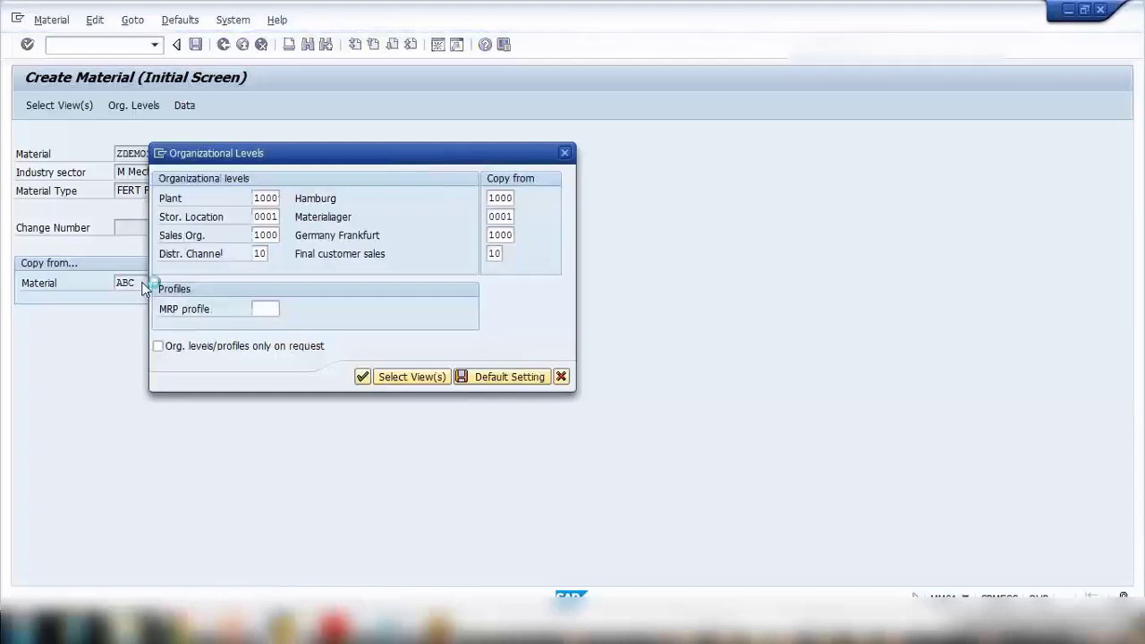
key("Return")
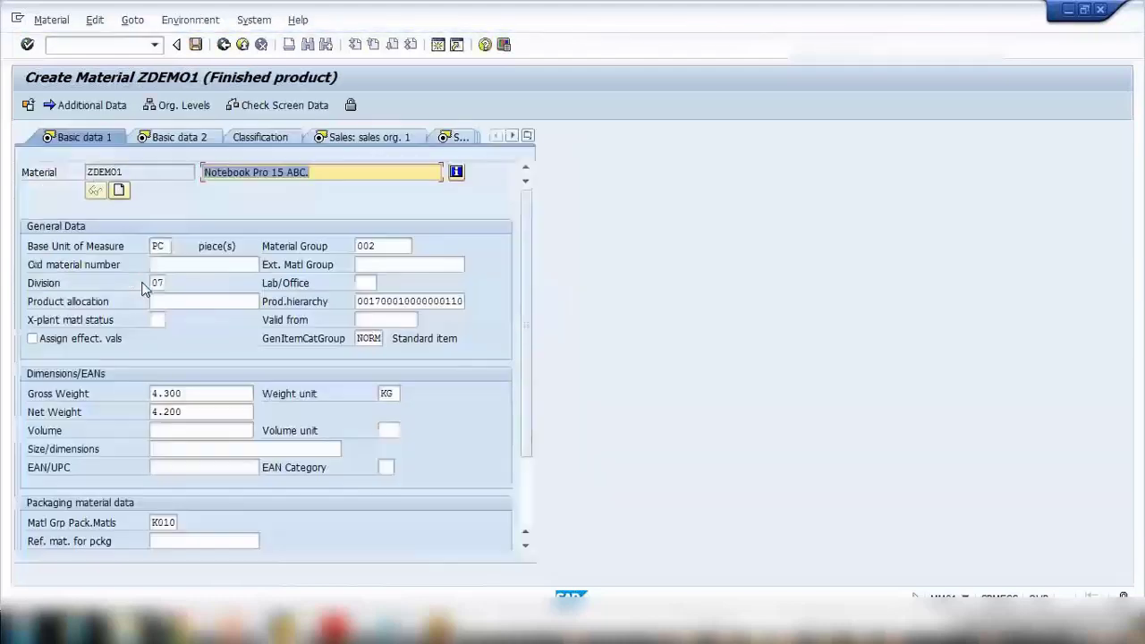
Step: Replace the material description with "Demo material Transfer posting1" and continue to the second basic data view
key("BackSpace")
left_click(306, 189)
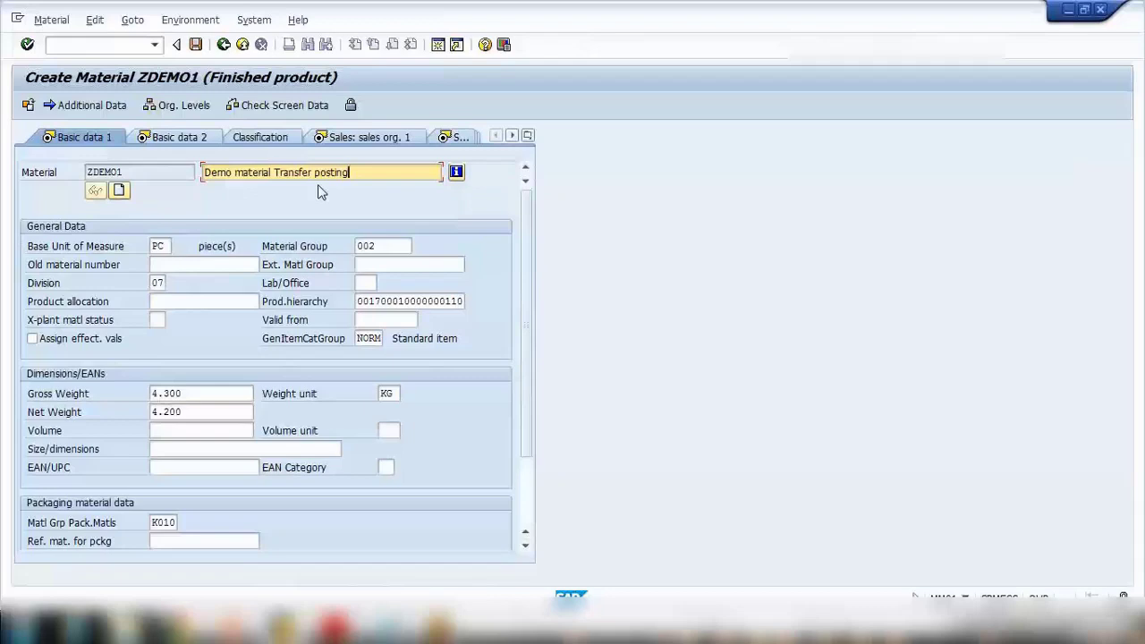
type("1")
key("Return")
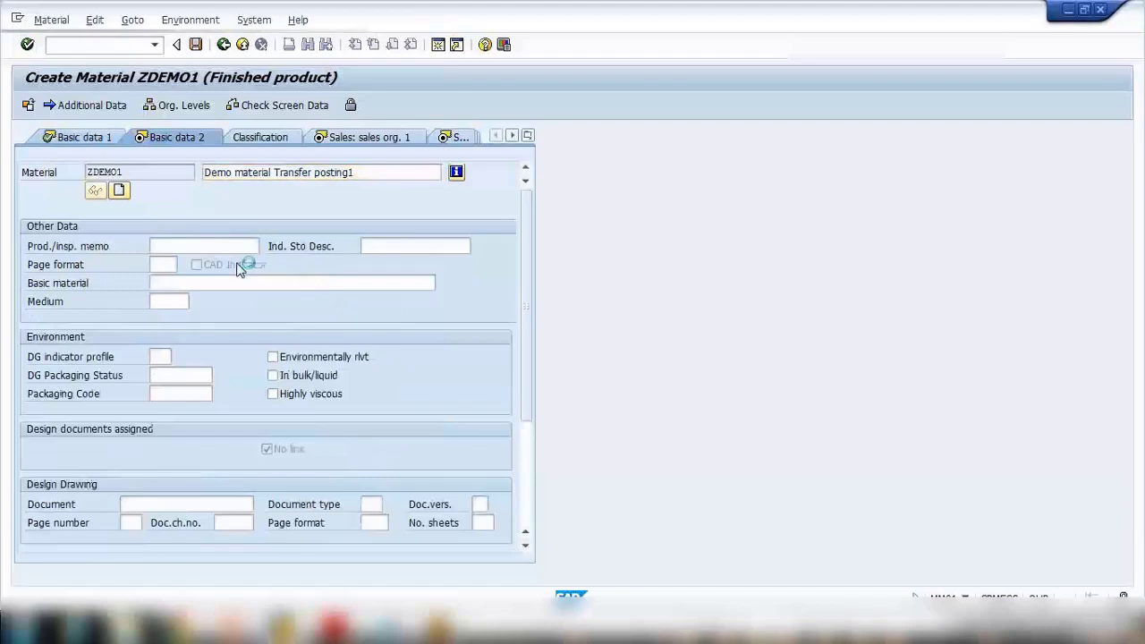
Step: Set India's output tax classification to 1 in the material's sales tax data
key("Return")
key("Return")
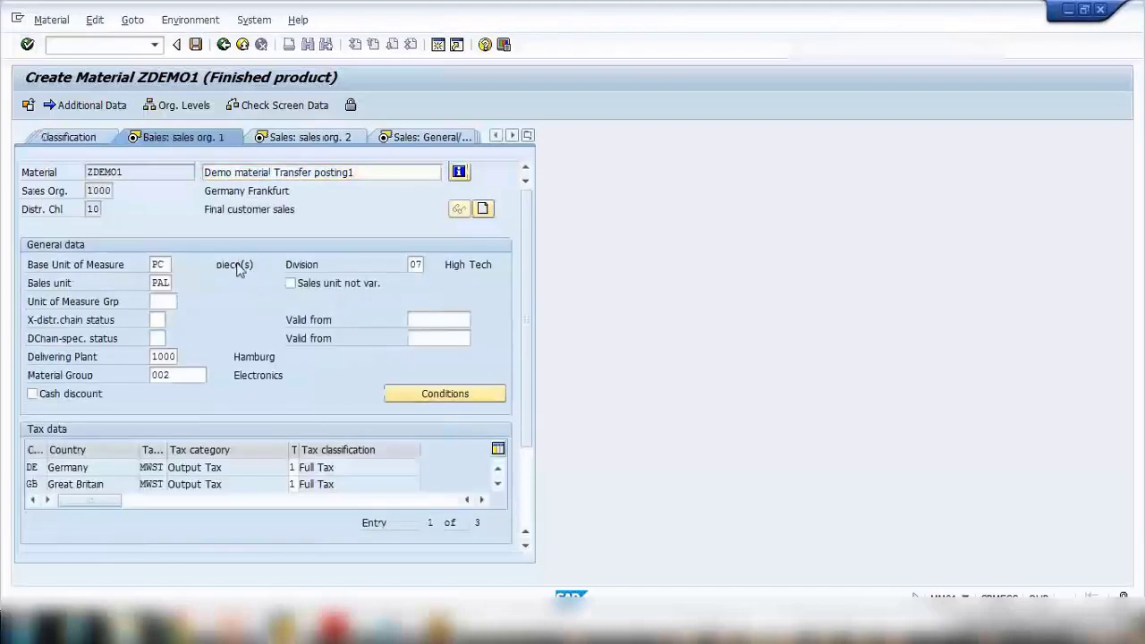
type("1")
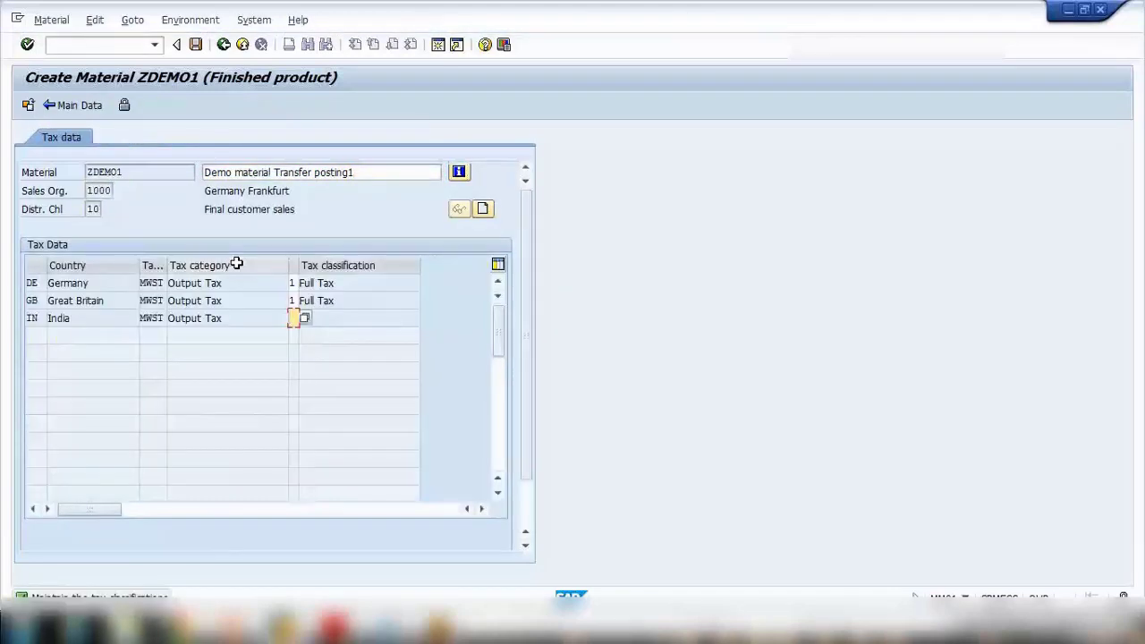
key("Return")
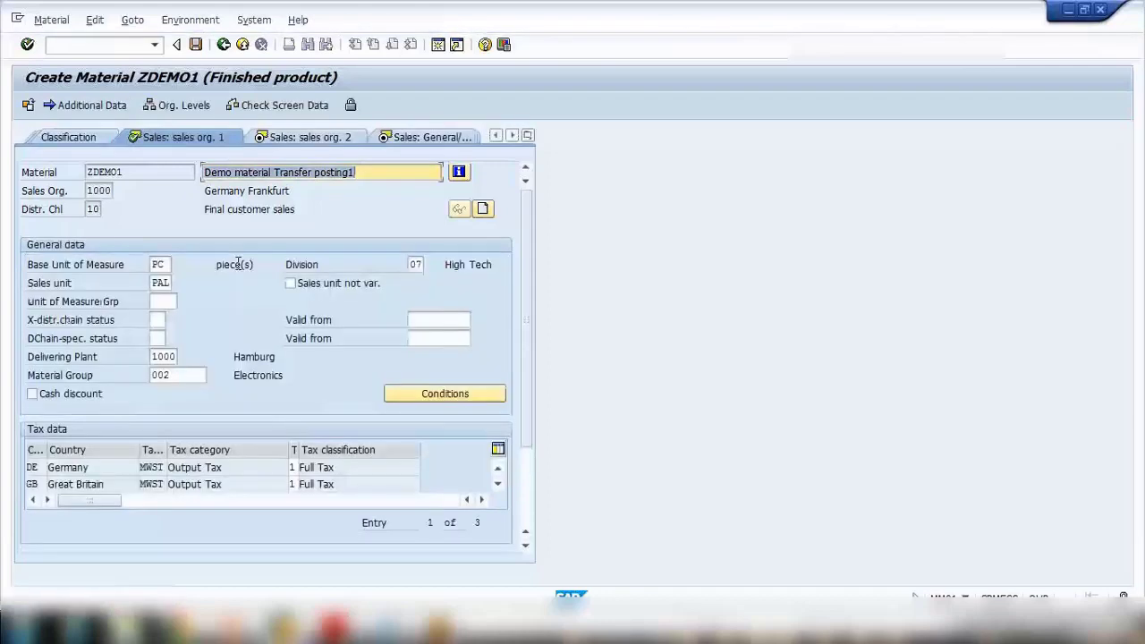
Step: Accept the copied values in the sales, purchasing and MRP 1 views, including purchasing value key ZA
key("Return")
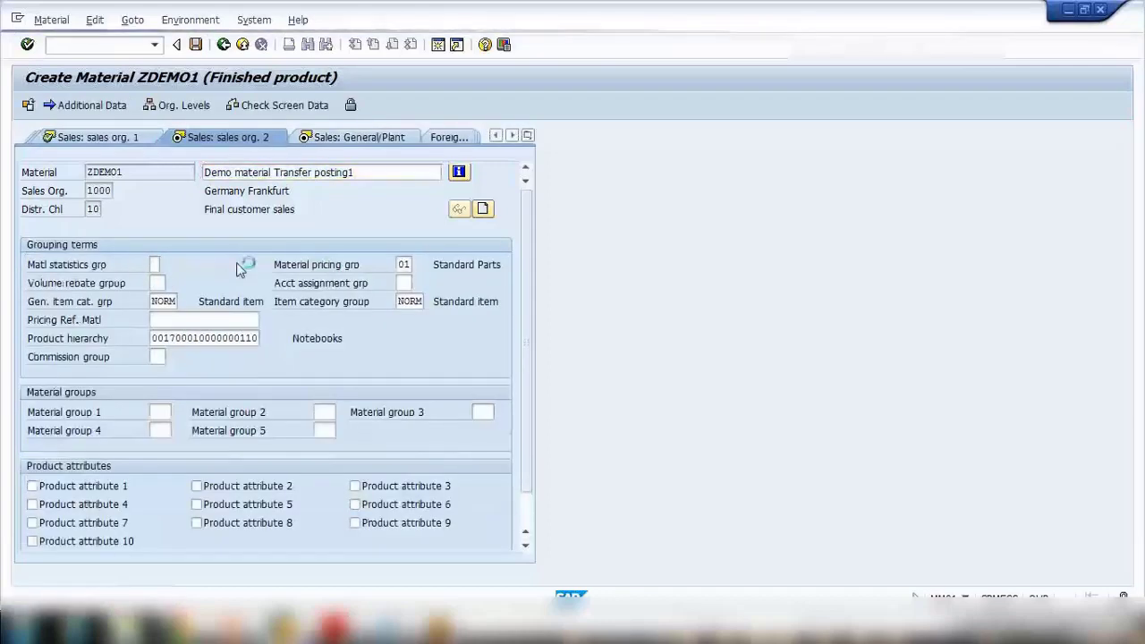
key("Return")
key("Return")
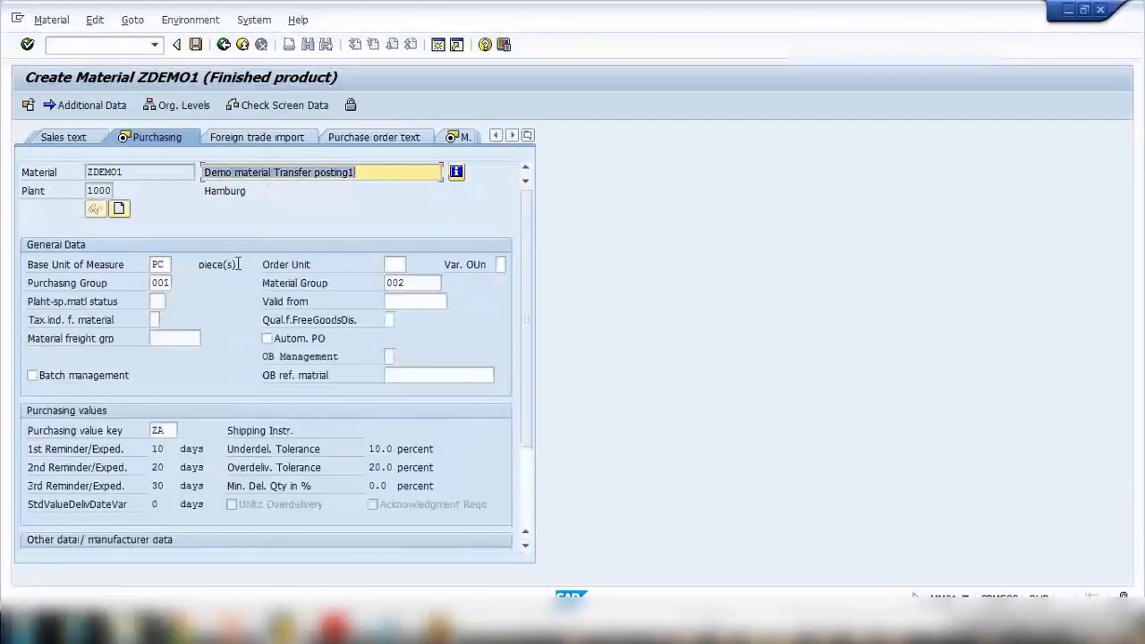
key("Return")
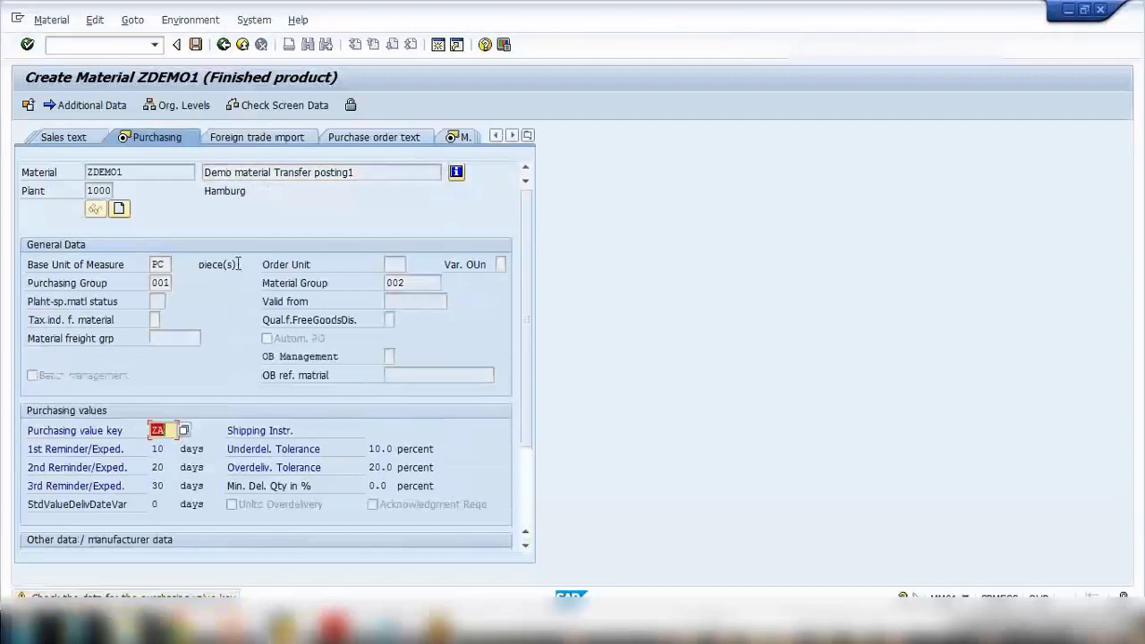
key("Return")
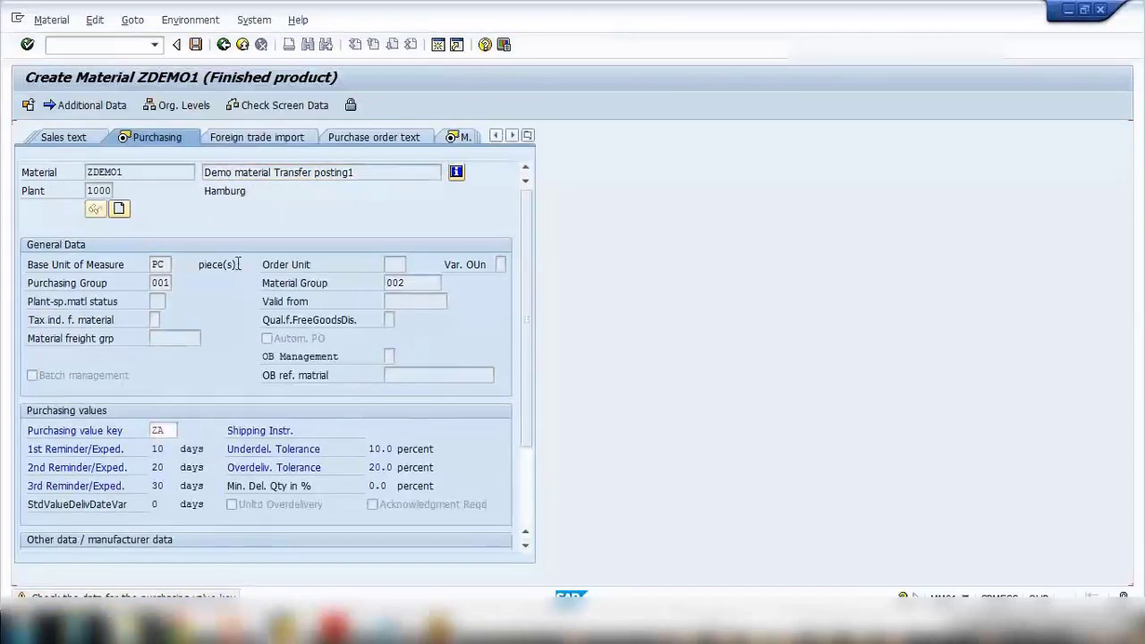
key("Return")
key("Return")
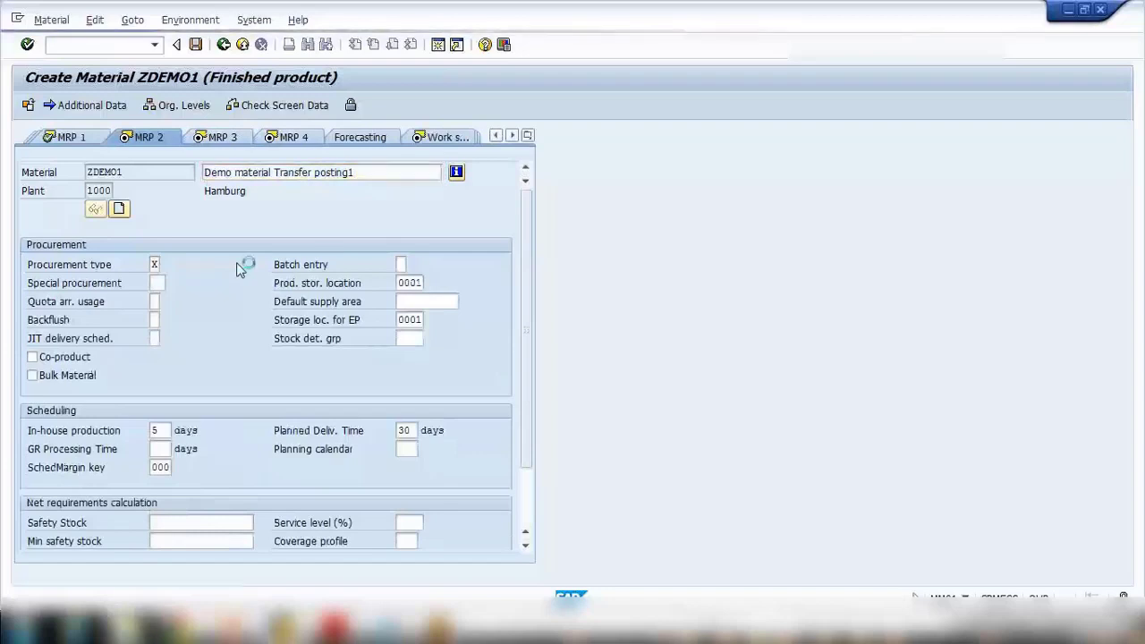
Step: Accept the copied values in the remaining MRP, work scheduling, accounting and costing views, and save material ZDEMO1
key("Return")
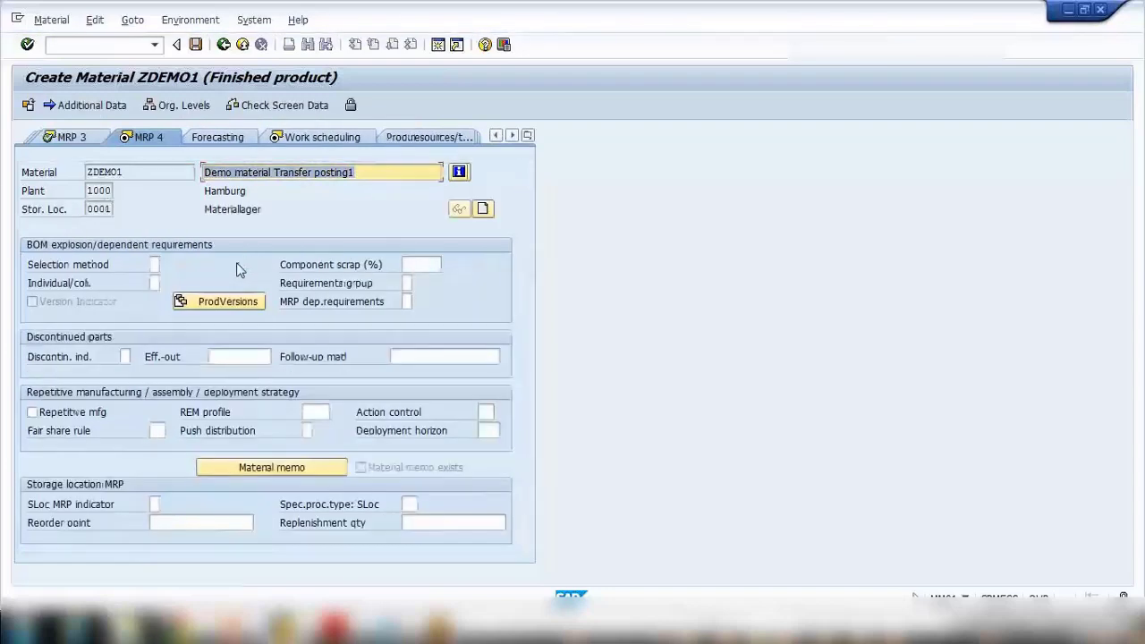
key("Return")
key("Return")
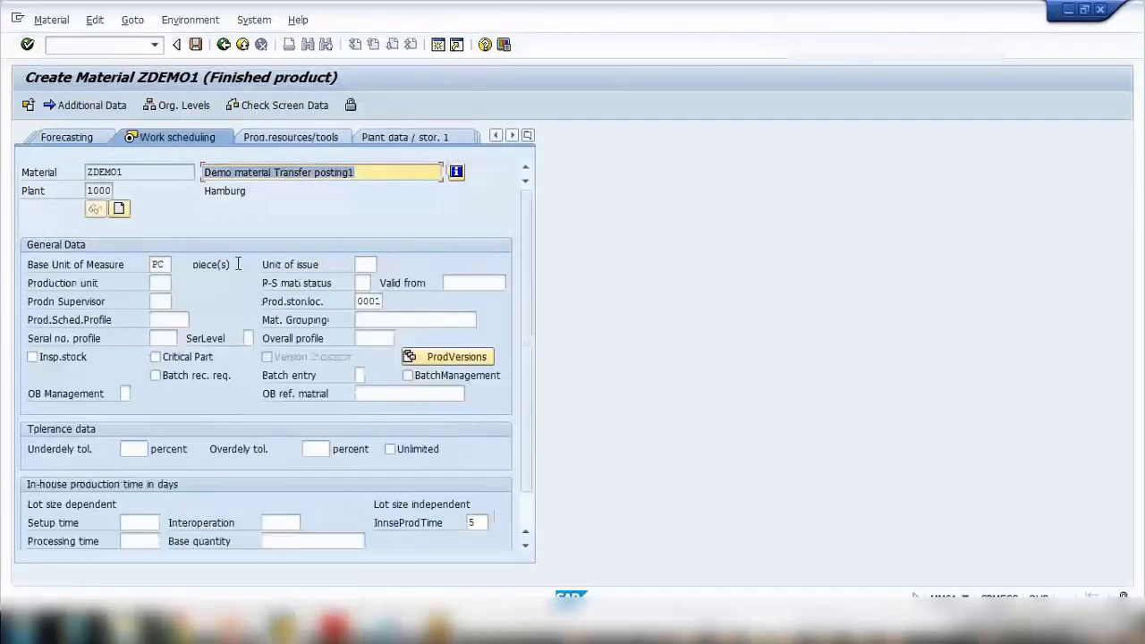
key("Return")
key("Return")
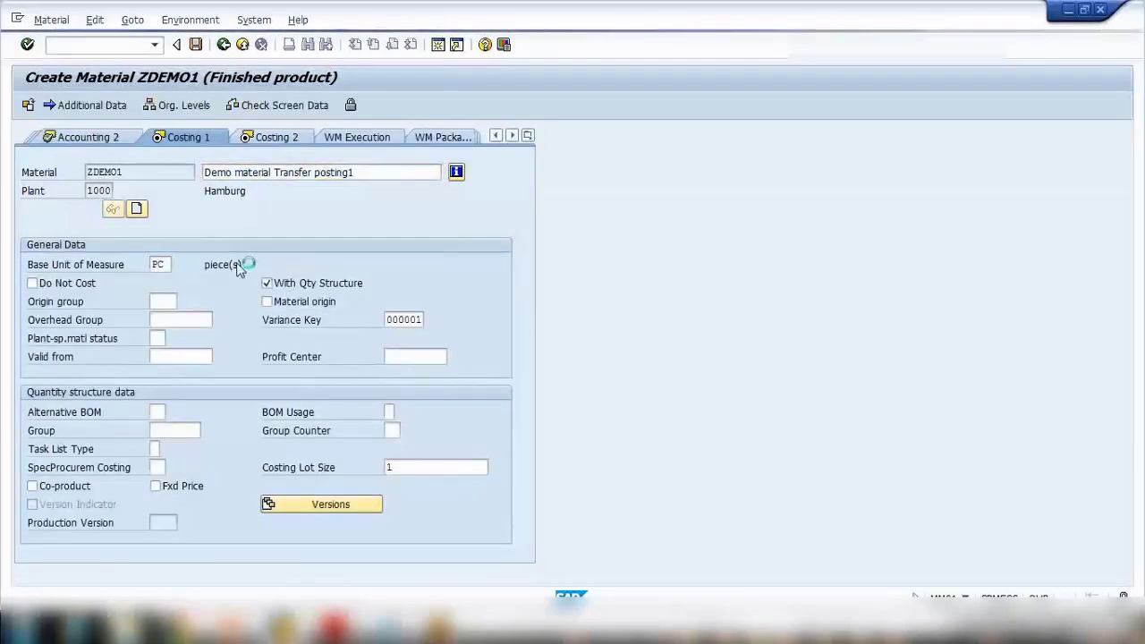
key("Return")
key("Return")
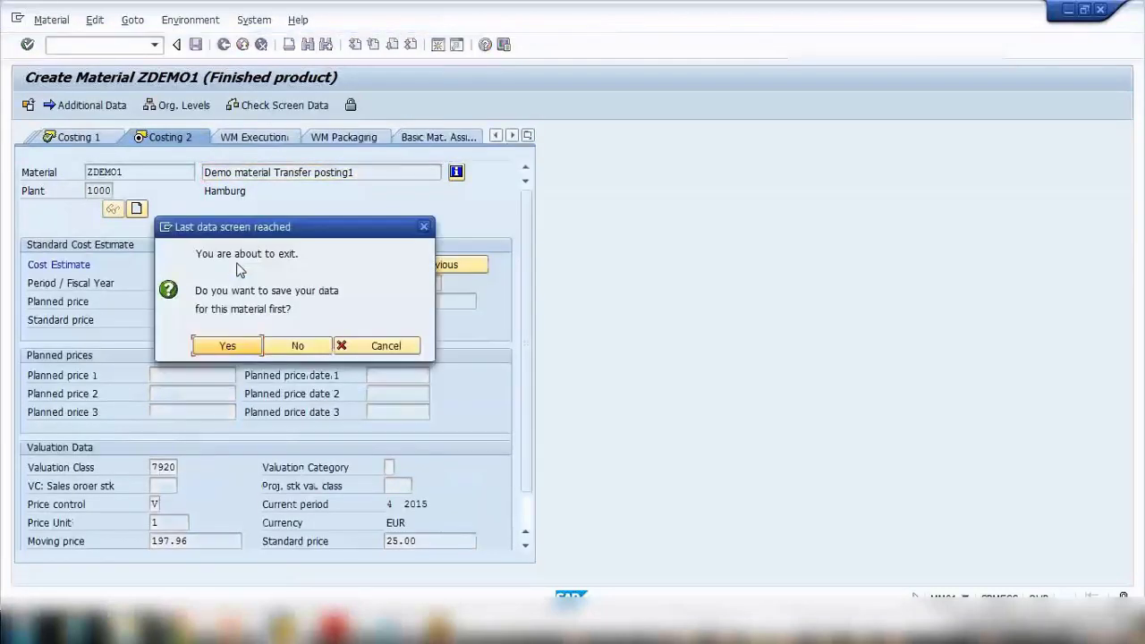
key("Return")
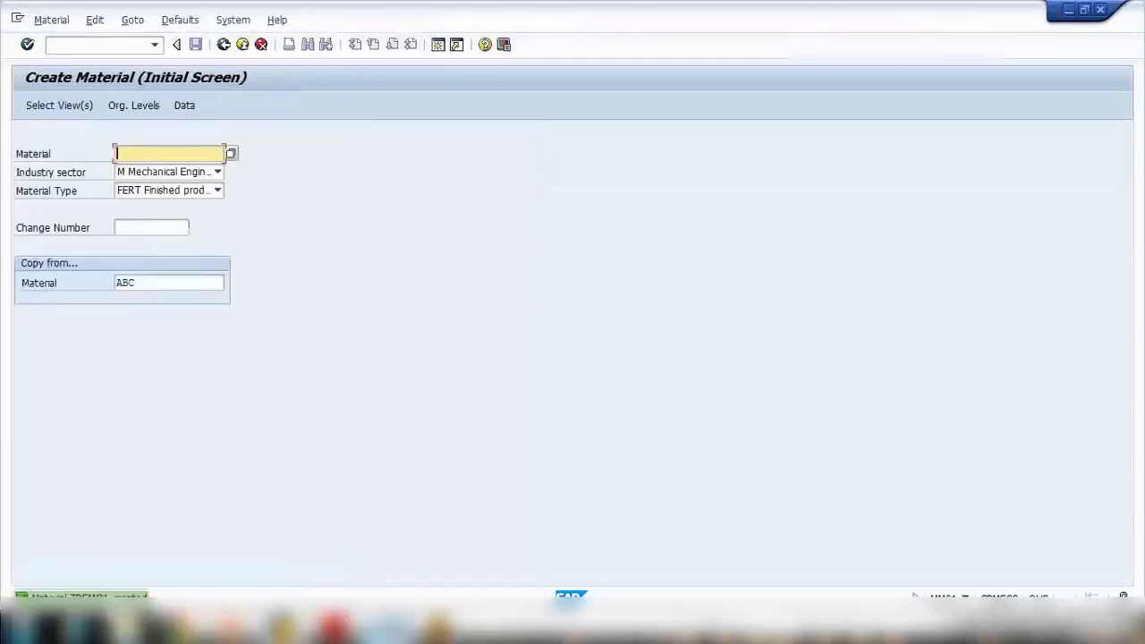
Step: Note "Material - ZDEMO1" in an empty Notepad document
type("Material - Zd")
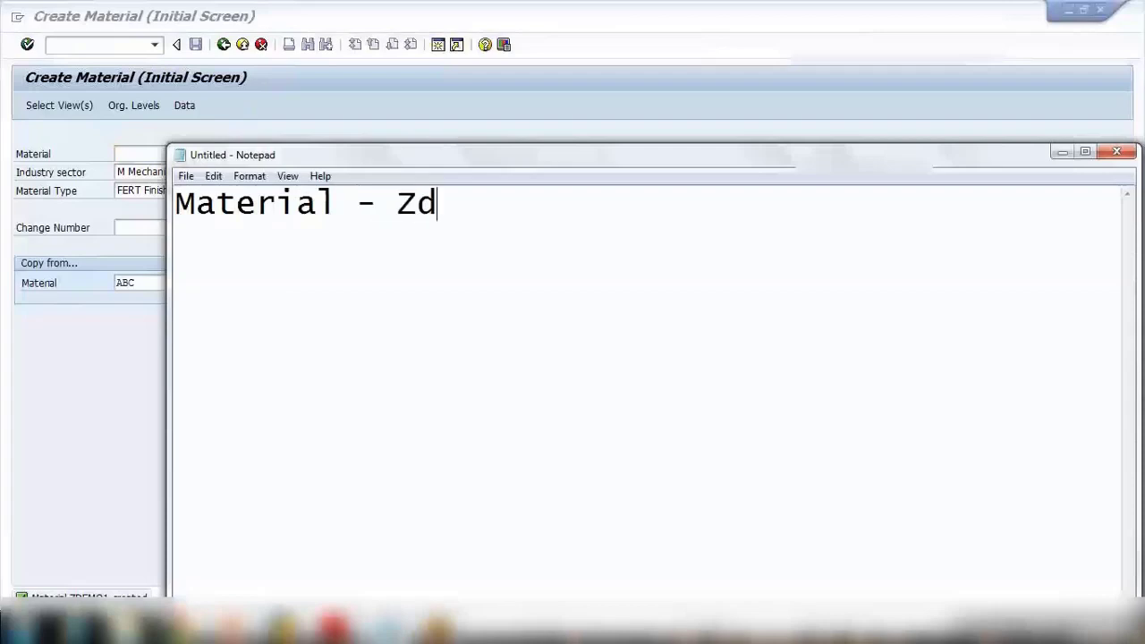
key("BackSpace")
type("DME")
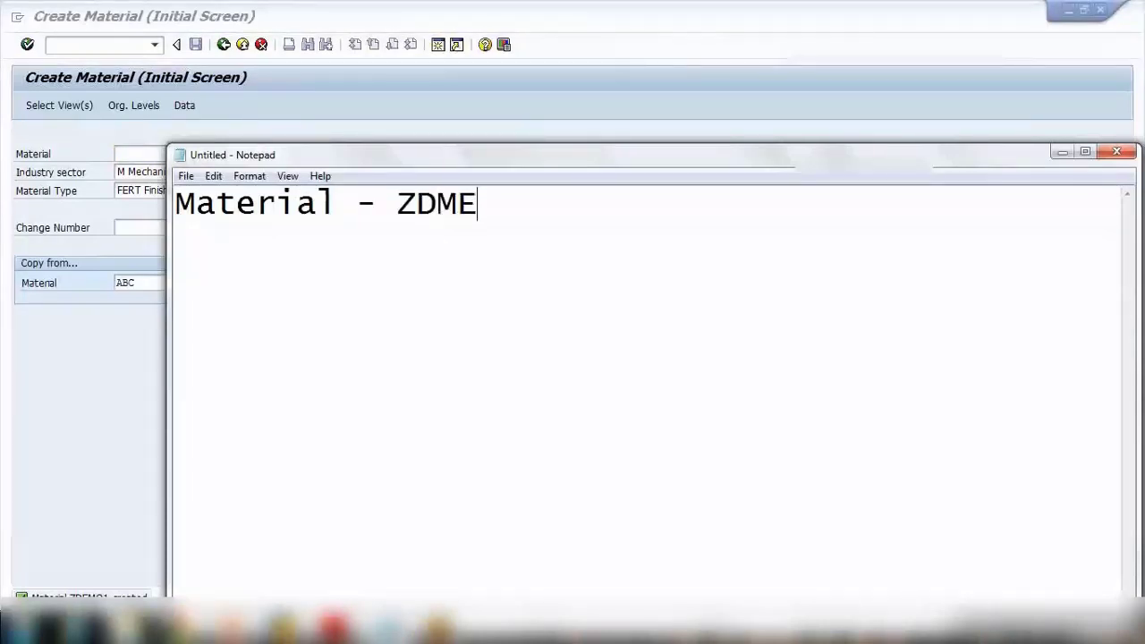
key("BackSpace")
key("BackSpace")
type("EMO1")
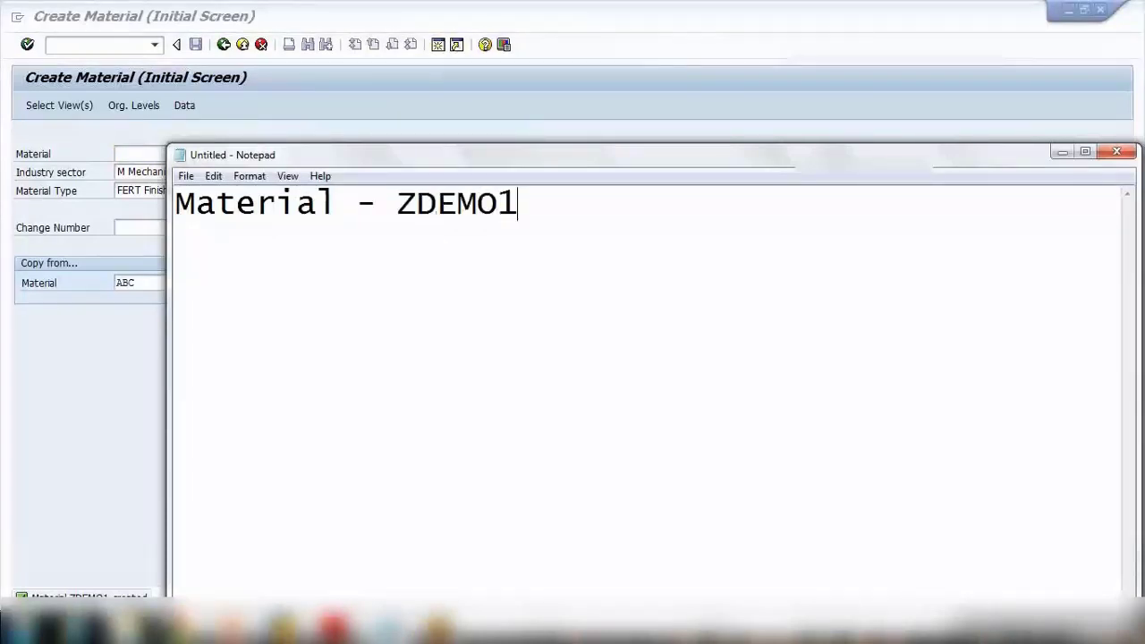
Step: Switch back to SAP and start transaction MM02 in the current session
left_click(102, 384)
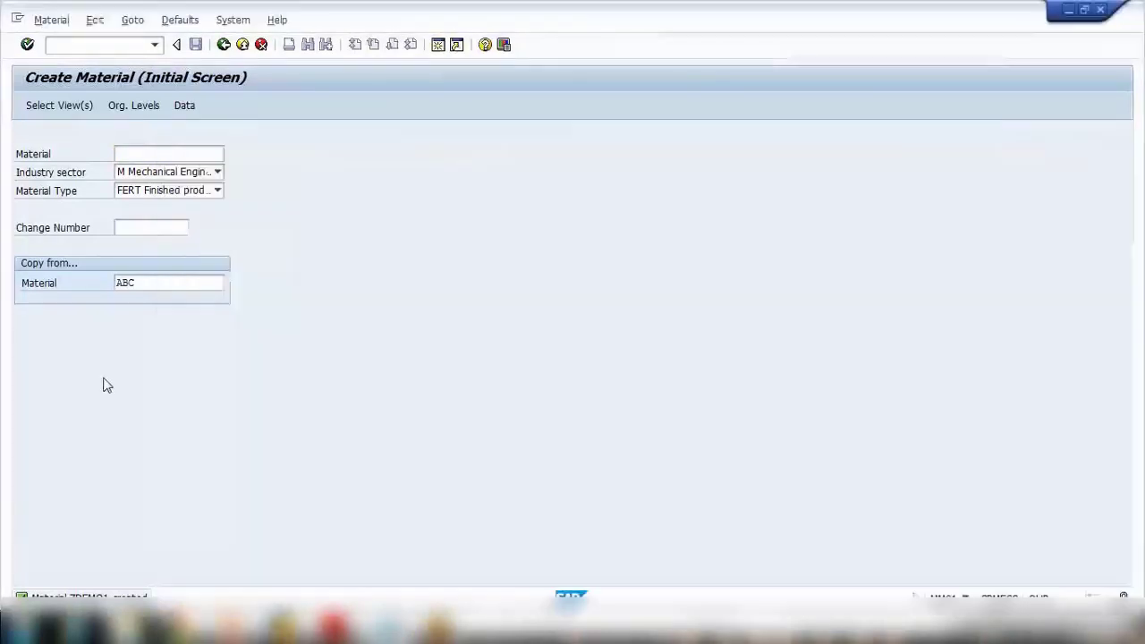
left_click(106, 45)
type("/nm")
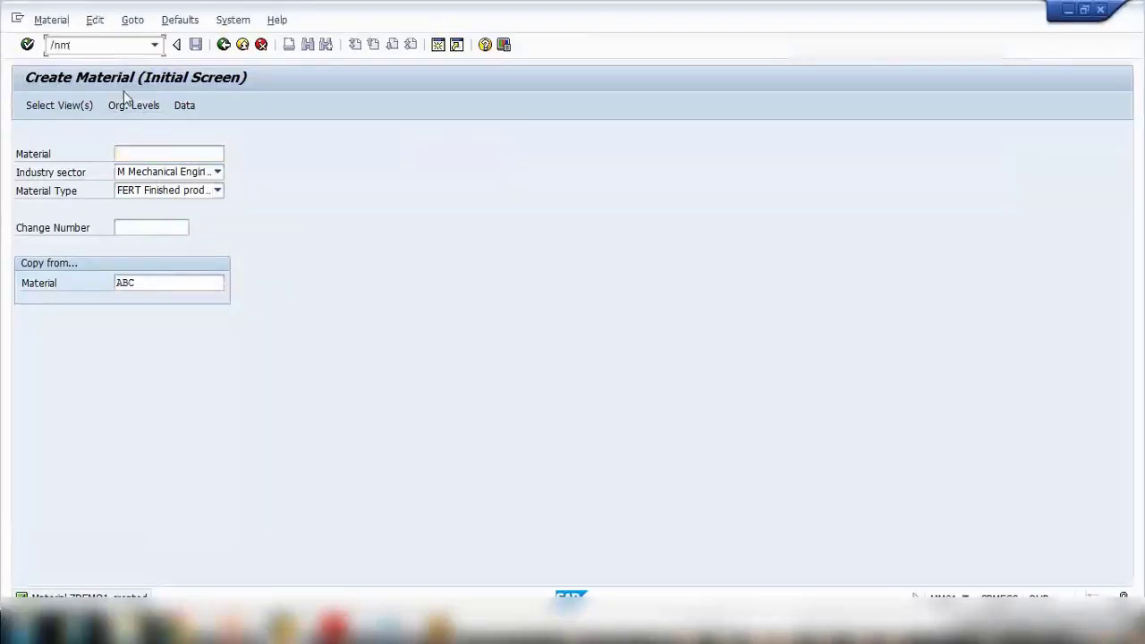
type("m02")
key("Return")
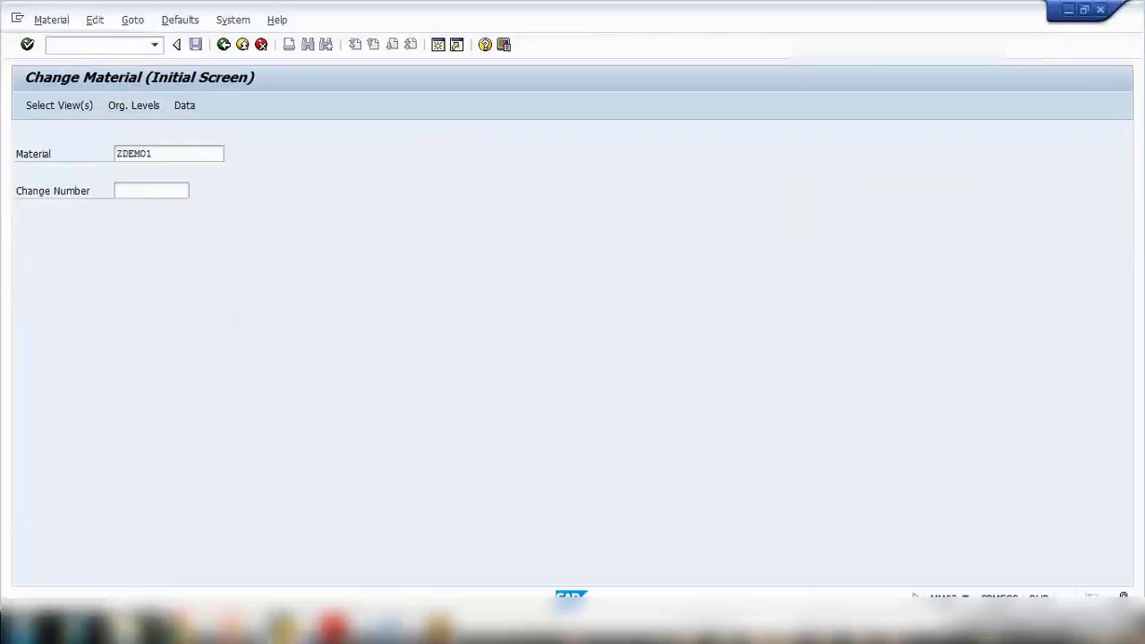
Step: Open material ZDEMO1 for plant 1000, storage location 0001, and show its Purchasing view
key("Return")
key("Return")
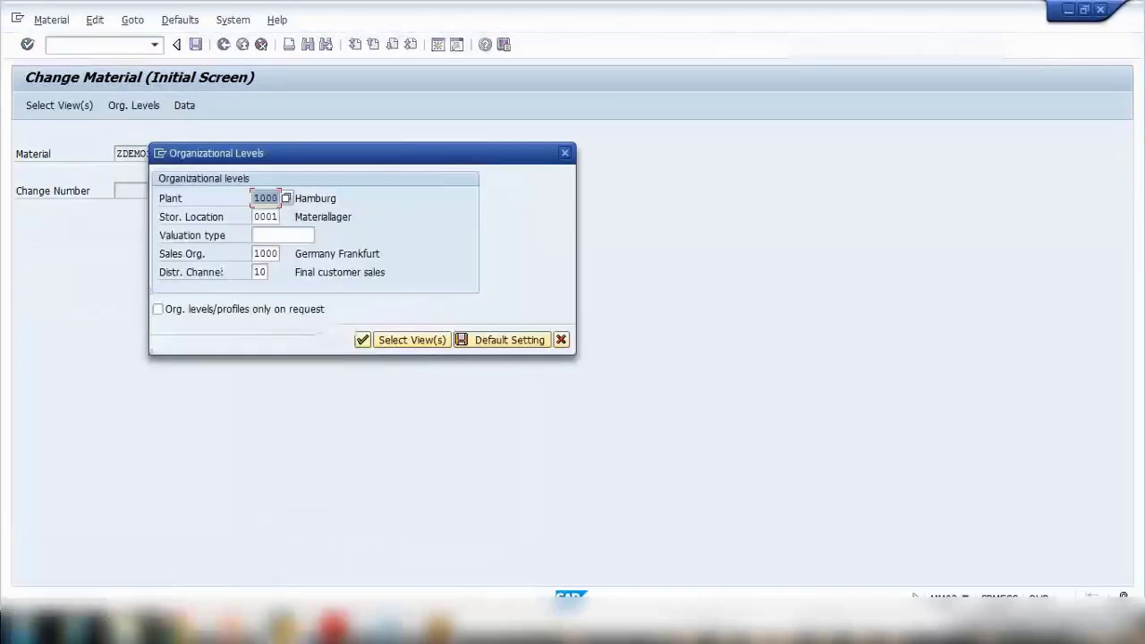
key("Return")
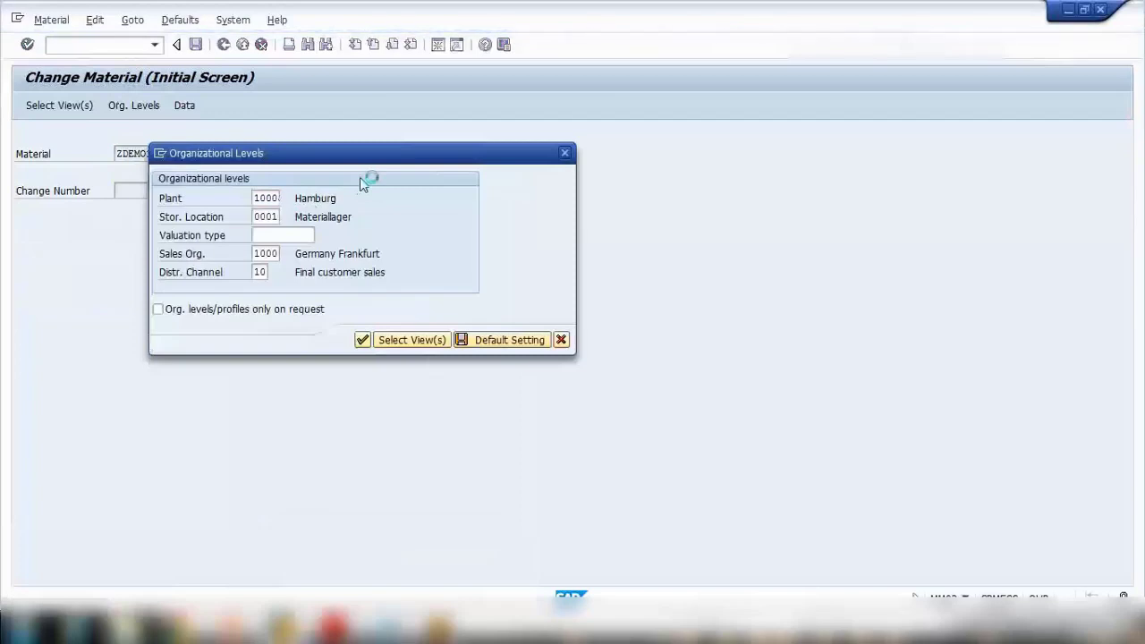
left_click(528, 135)
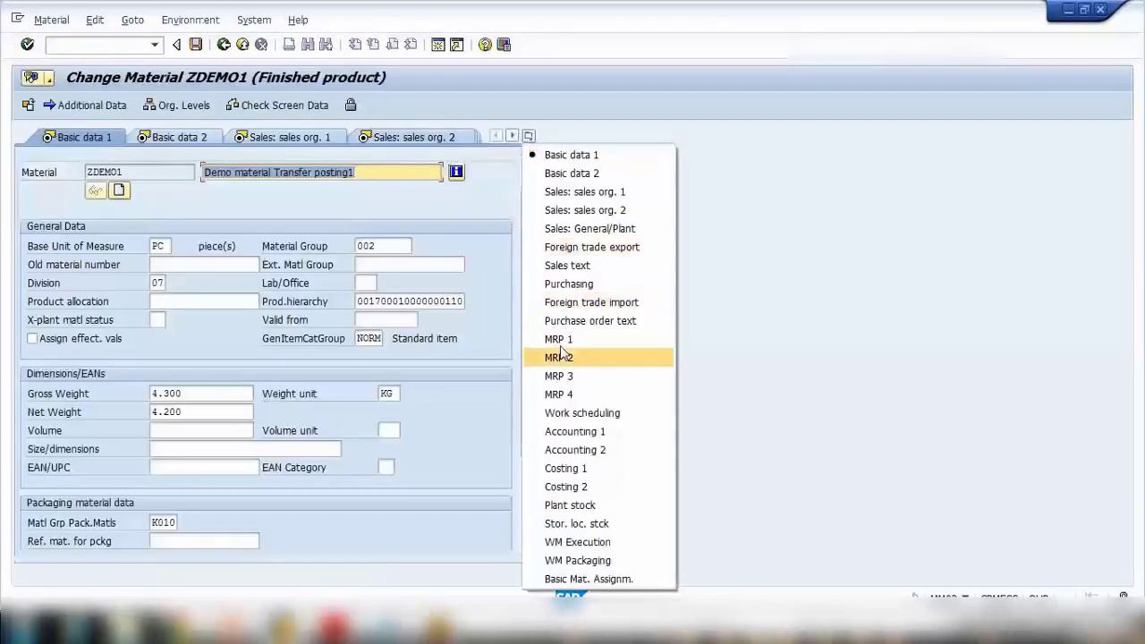
left_click(571, 284)
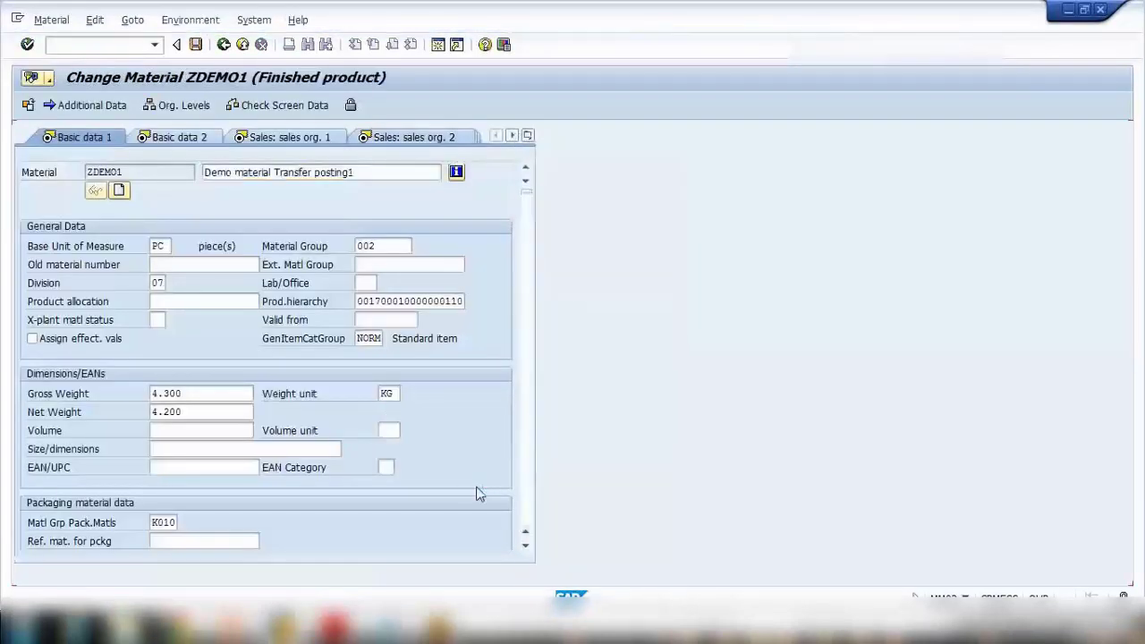
Step: Enable posting to inspection stock for material ZDEMO1, save the change and leave the material master
scroll(268, 447, "down", 2)
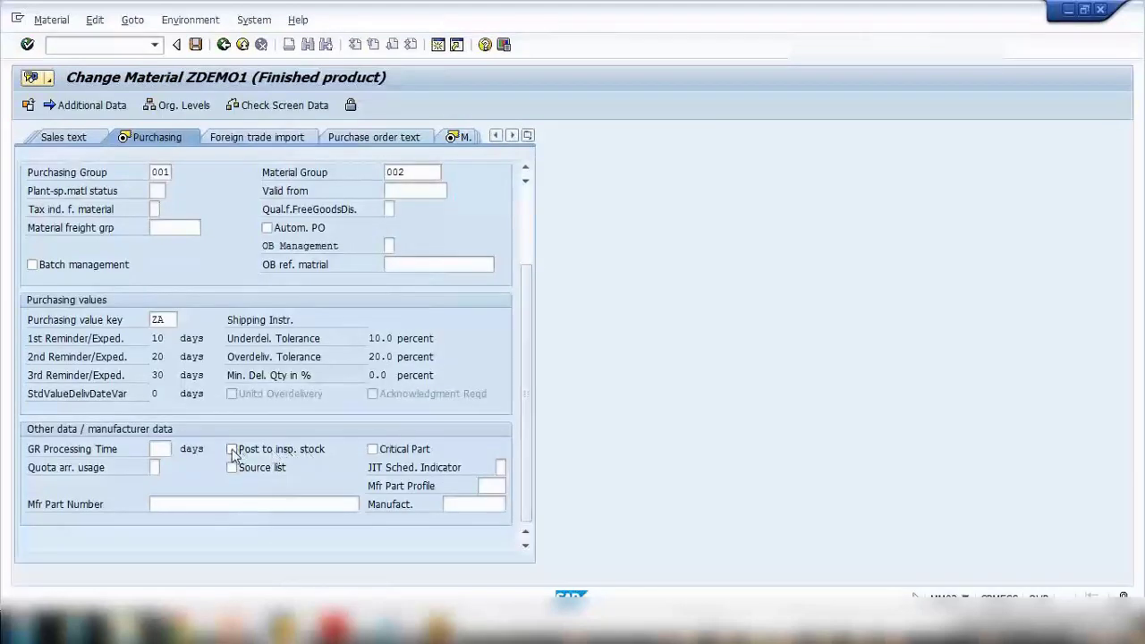
left_click(232, 449)
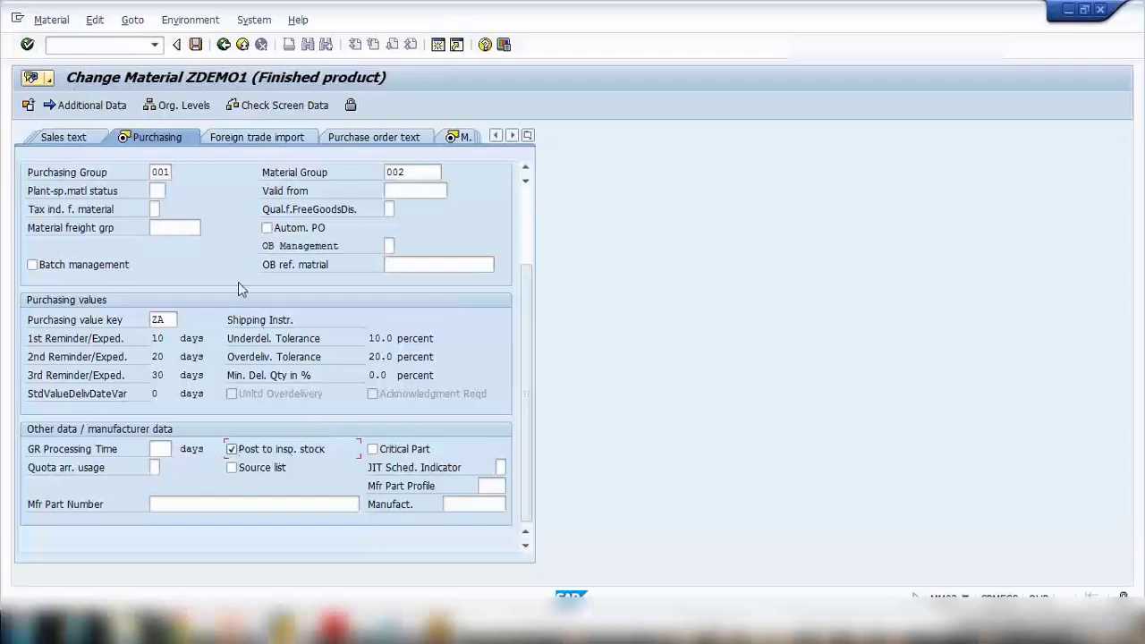
key("ctrl+s")
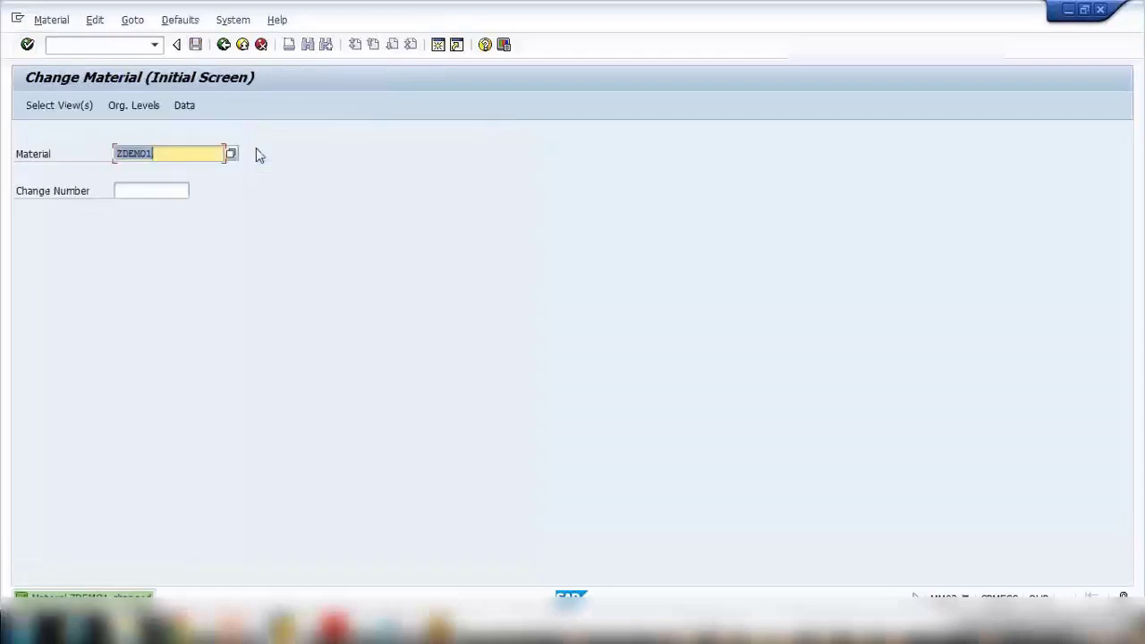
left_click(222, 46)
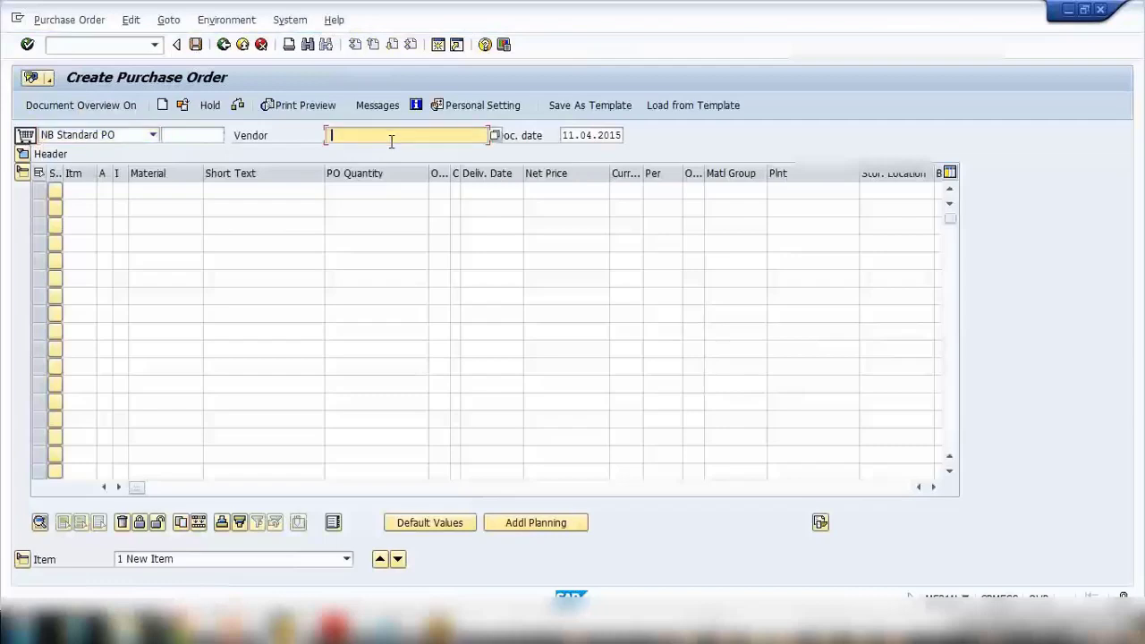
Step: In a new standard purchase order, enter vendor 100501 and an item for 100 pieces of material ZDEMO1
type("100501")
left_click(176, 191)
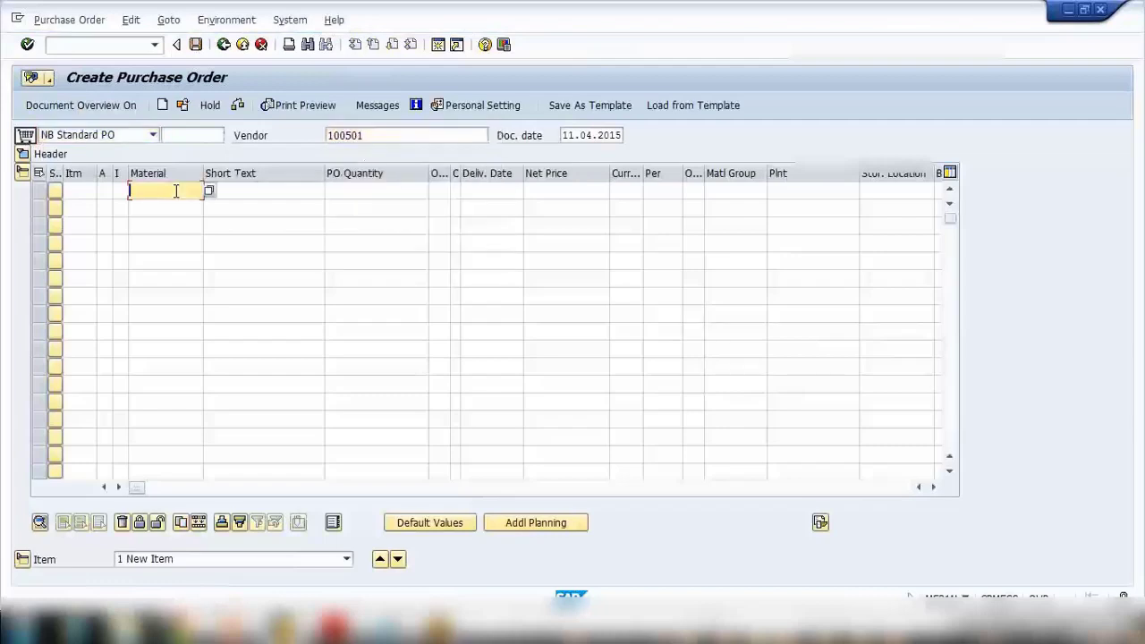
type("zdemo")
key("Tab")
key("Tab")
type("100")
Step: Give the purchase order item a net price of 5 and plant 1000
key("Tab")
key("Tab")
key("Tab")
key("Tab")
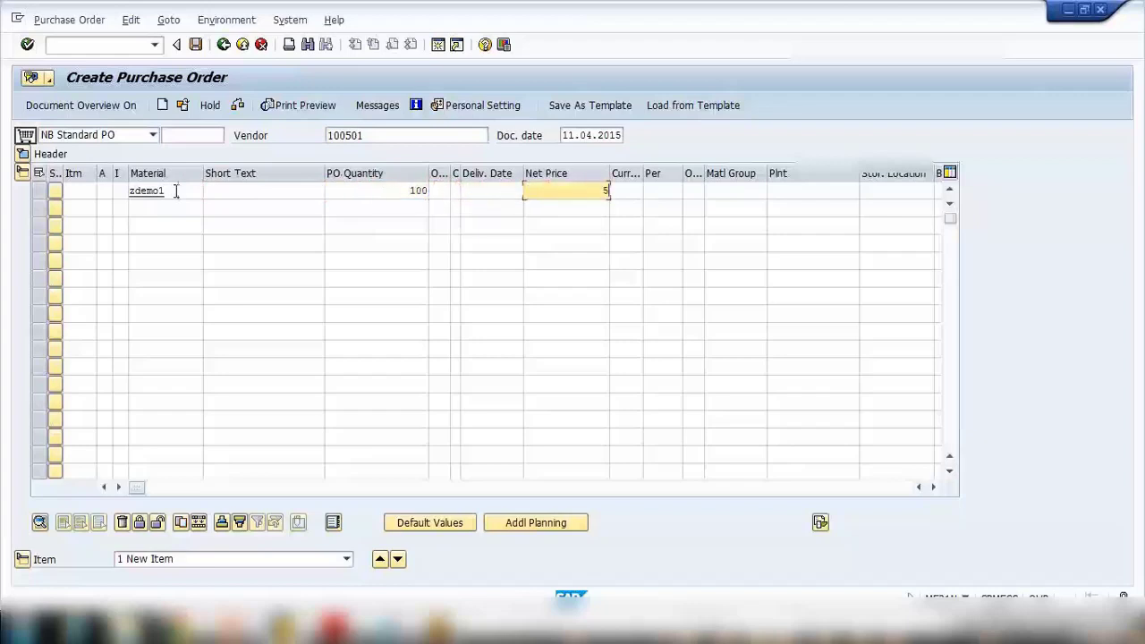
type("5")
key("Tab")
key("Tab")
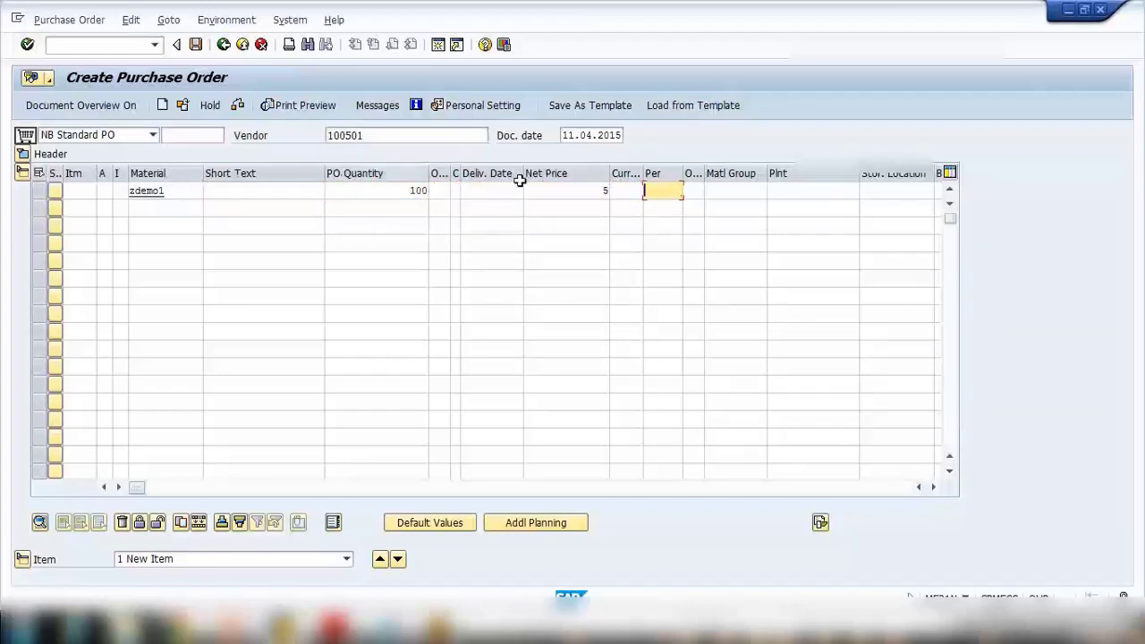
left_click(775, 190)
type("1000")
key("Return")
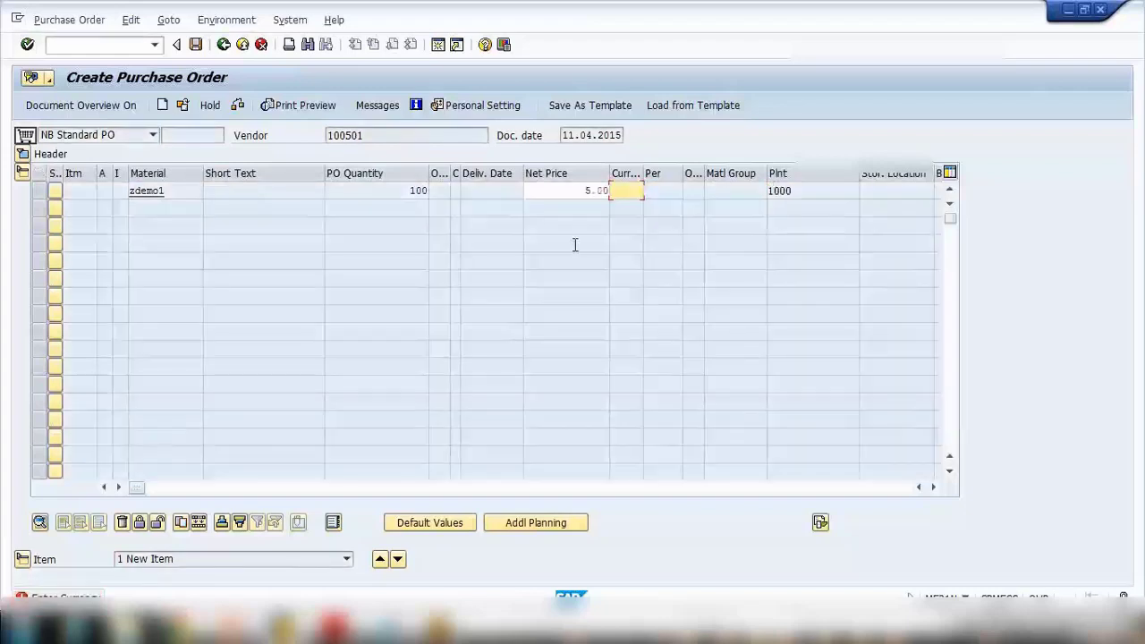
Step: Complete the ZDEMO1 item at a net price of 5.00 AUD and save the purchase order
left_click_drag(581, 194, 617, 191)
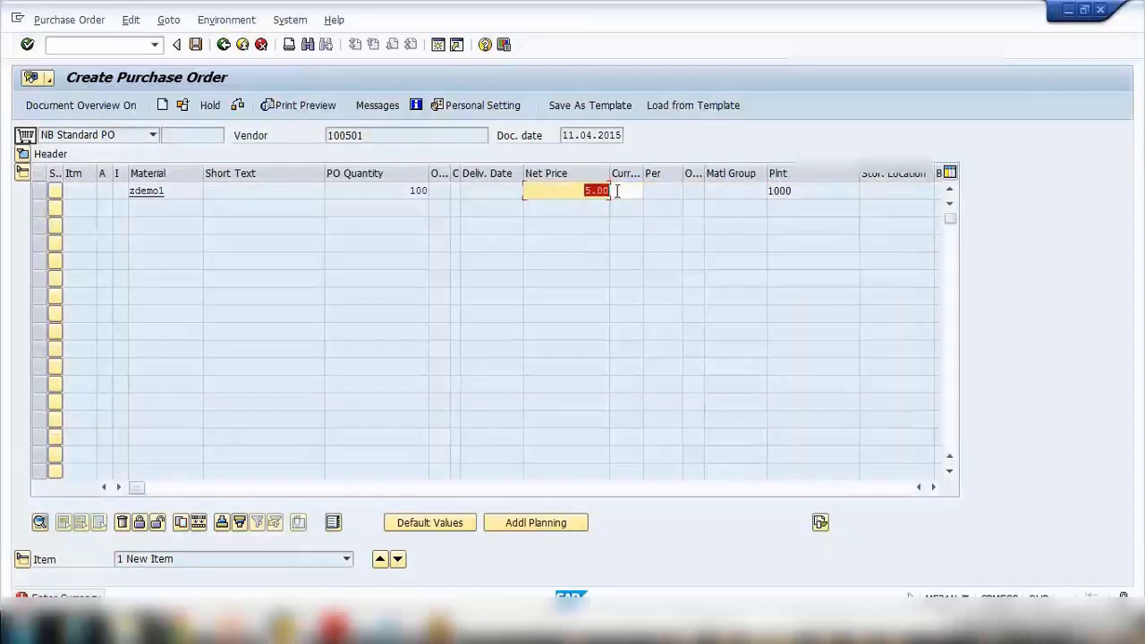
key("Return")
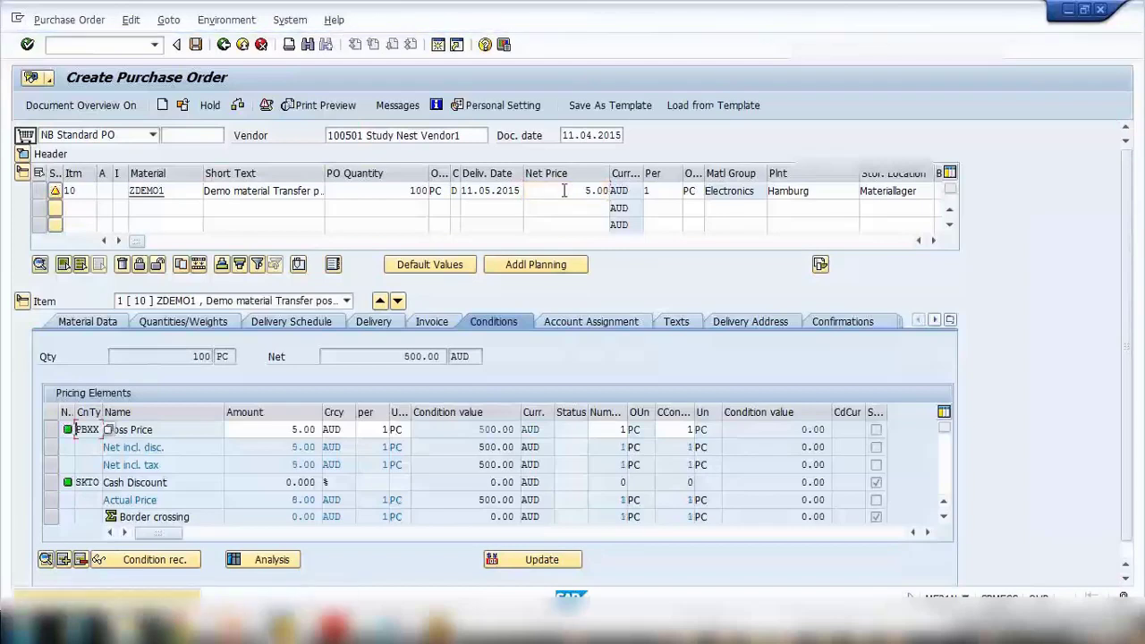
key("Return")
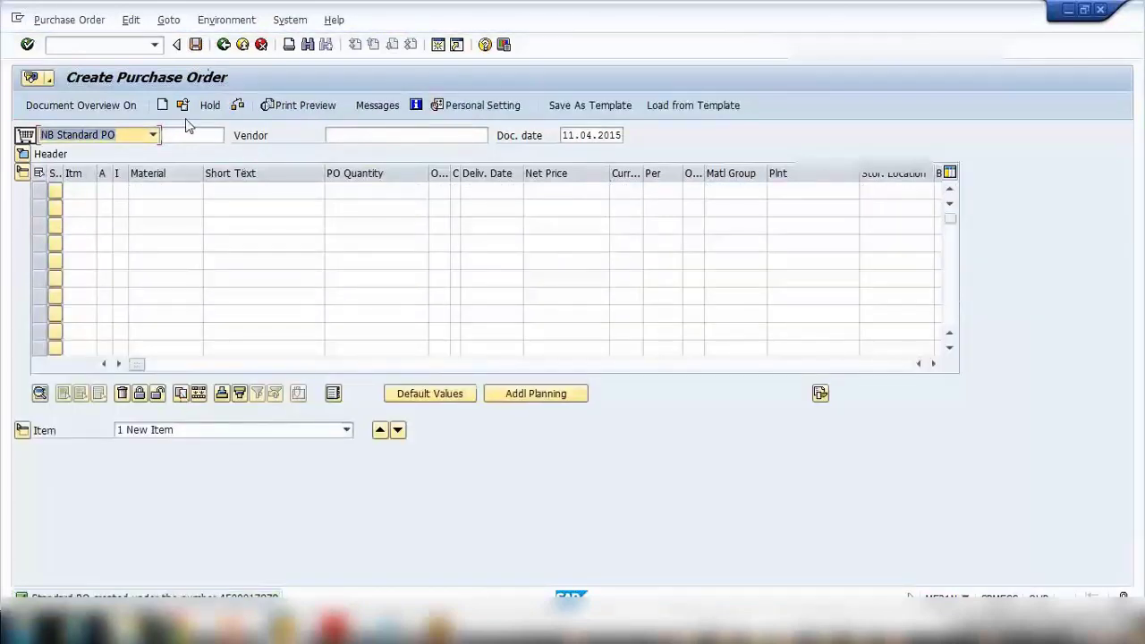
left_click(182, 105)
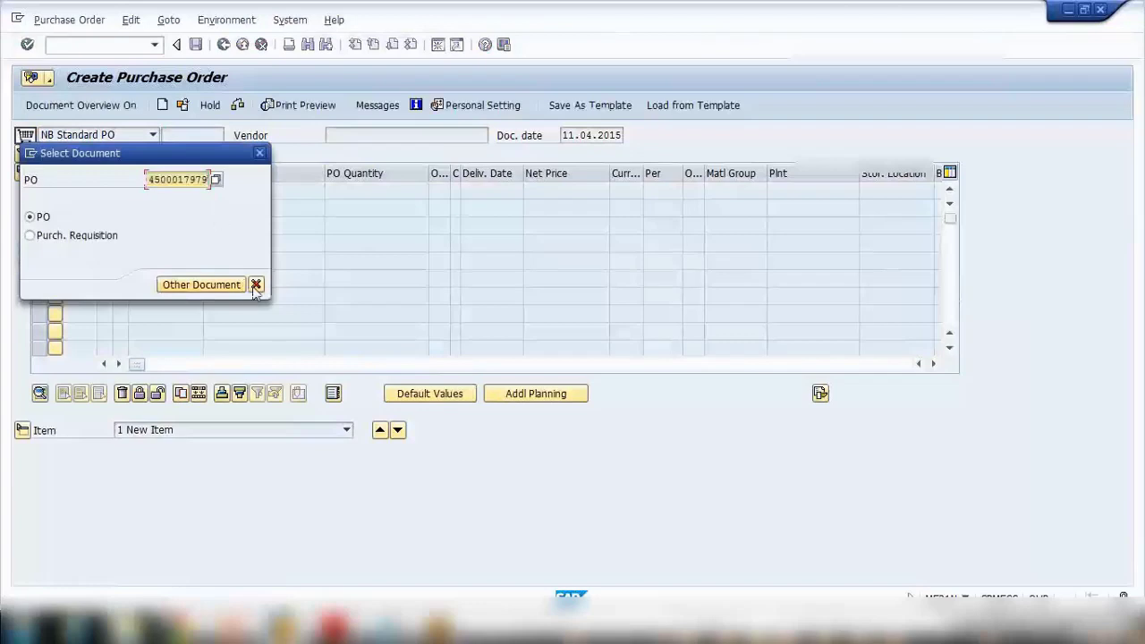
left_click(322, 266)
key("Escape")
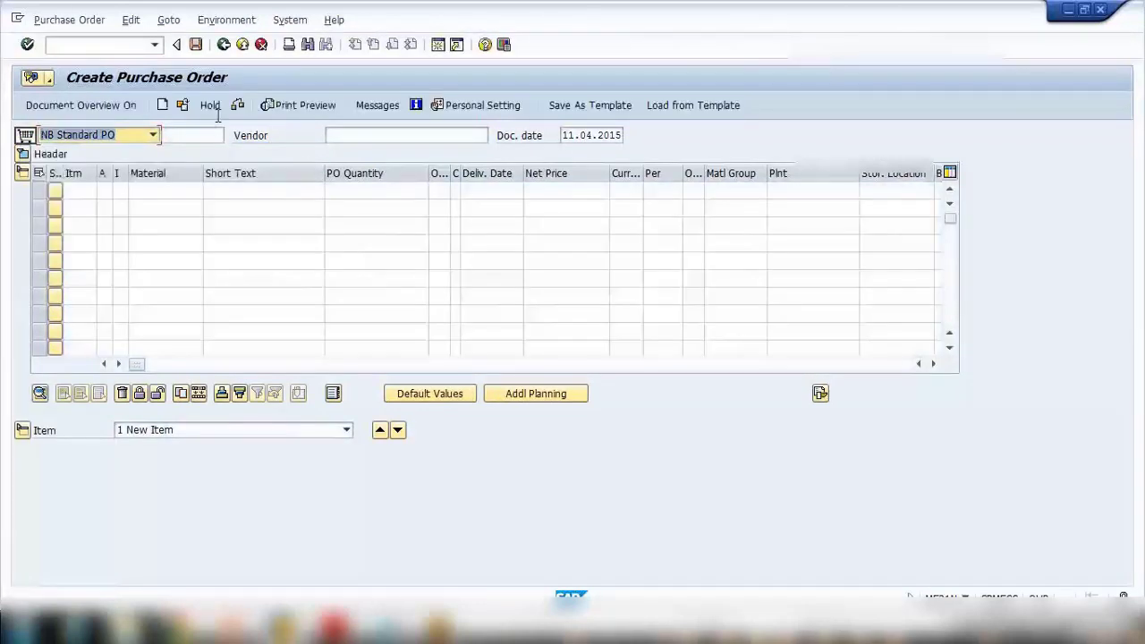
Step: Switch to transaction ME23N and display the newly created purchase order for ZDEMO1
left_click(134, 49)
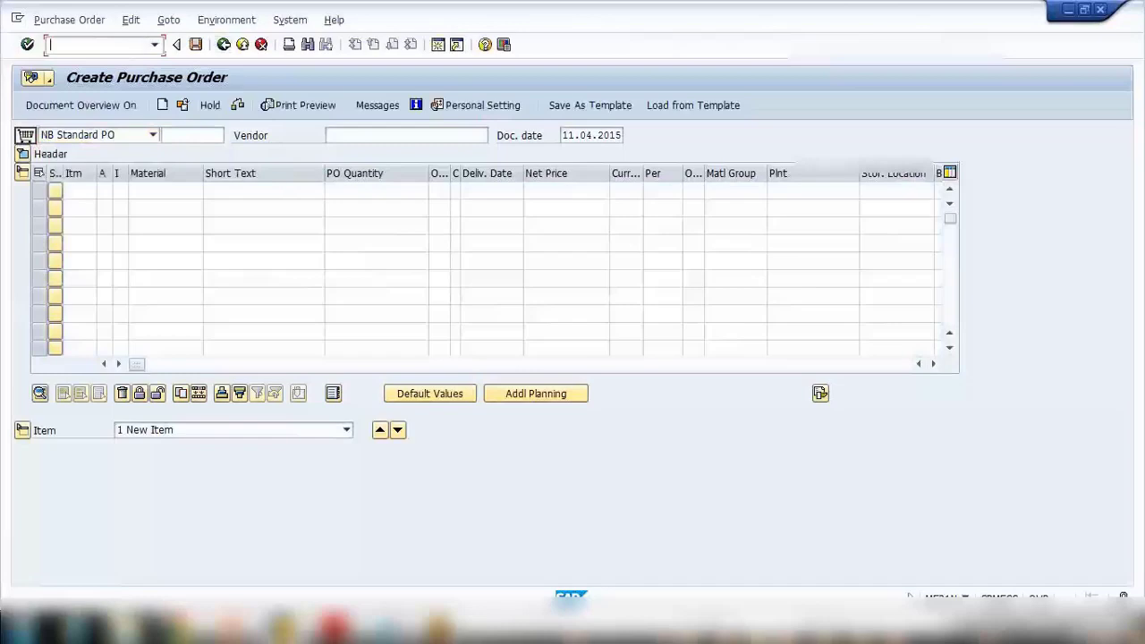
type("/nme")
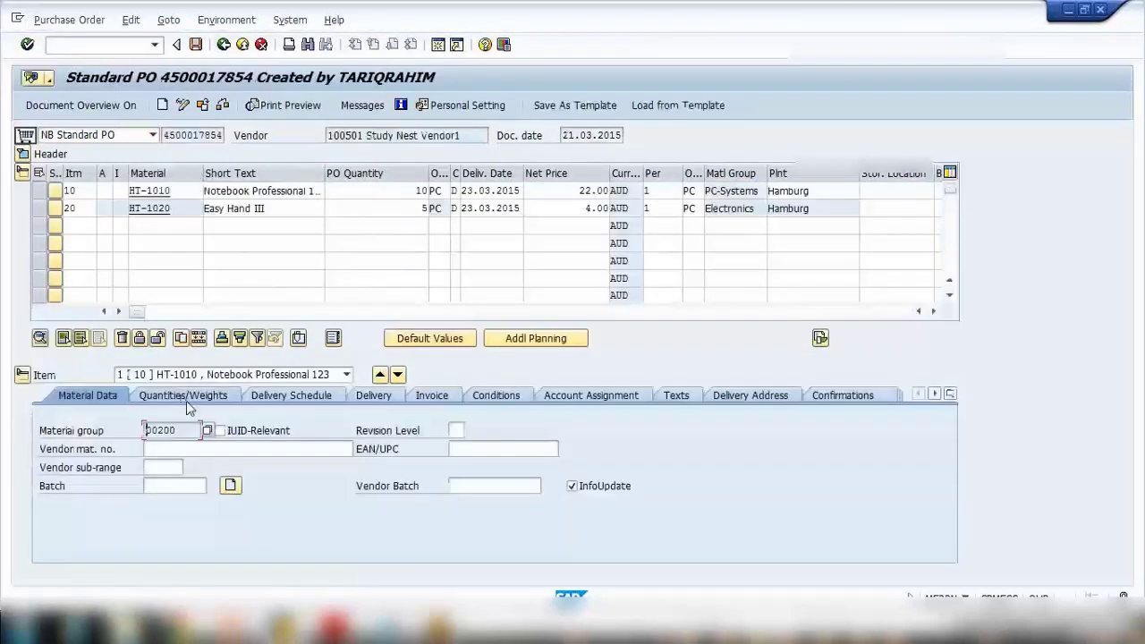
left_click(204, 106)
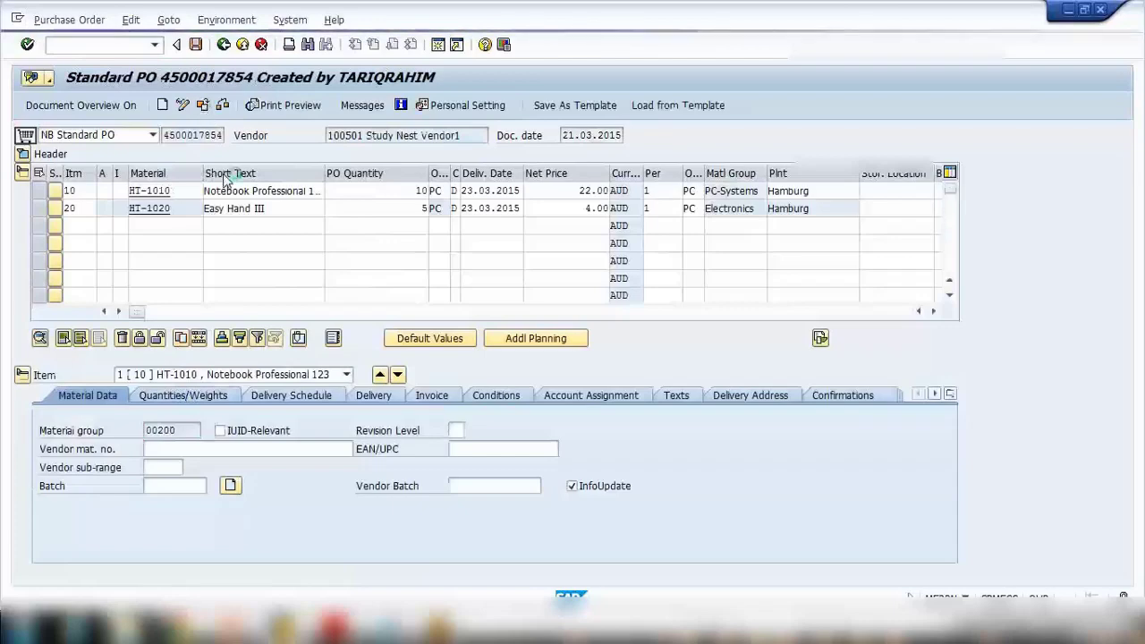
key("Return")
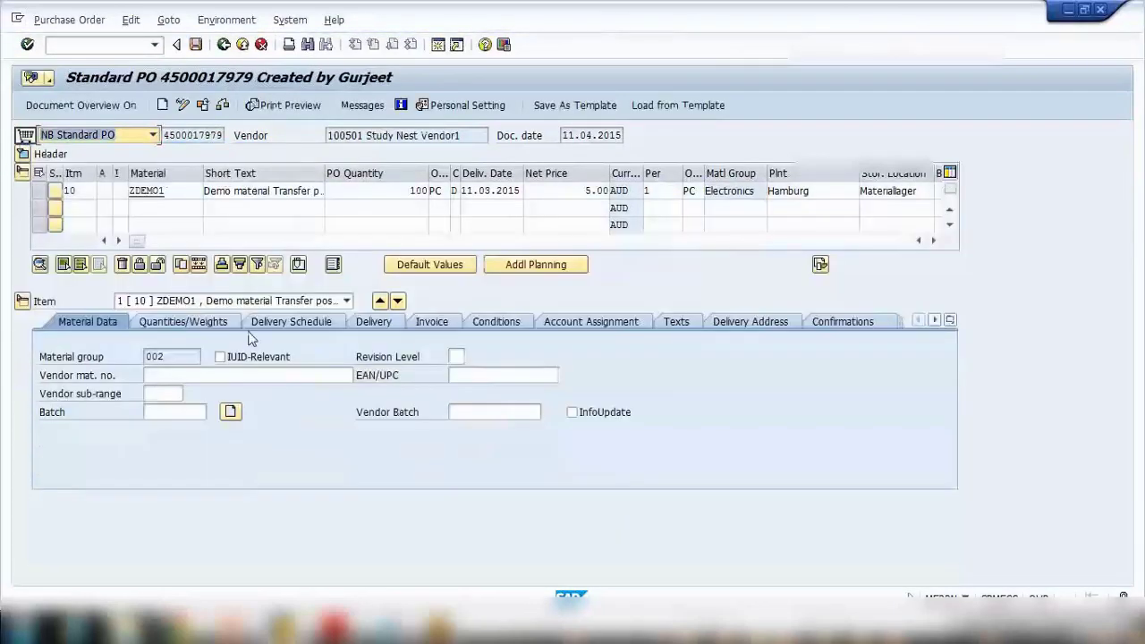
Step: Check the stock type and its available options in the ZDEMO1 item's delivery data
left_click(385, 324)
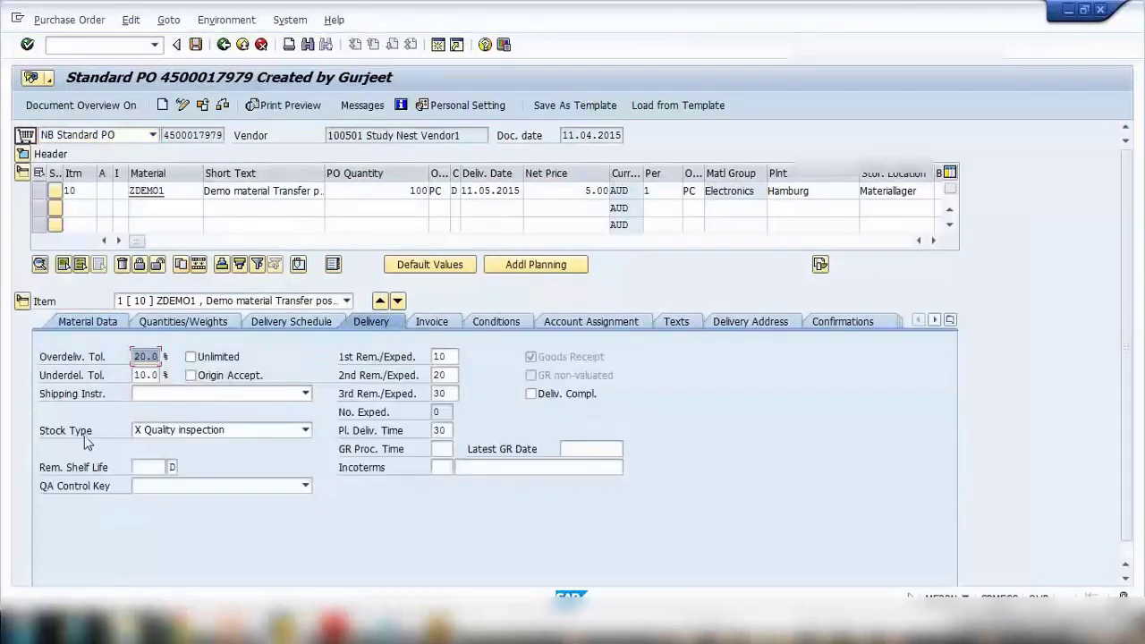
left_click(67, 431)
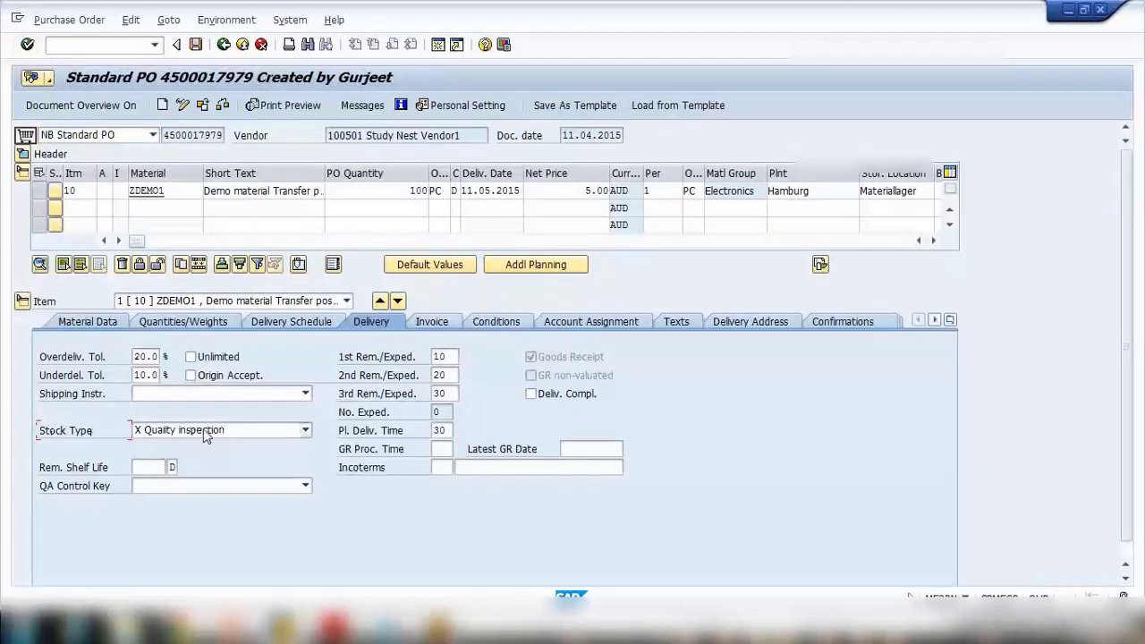
left_click(204, 432)
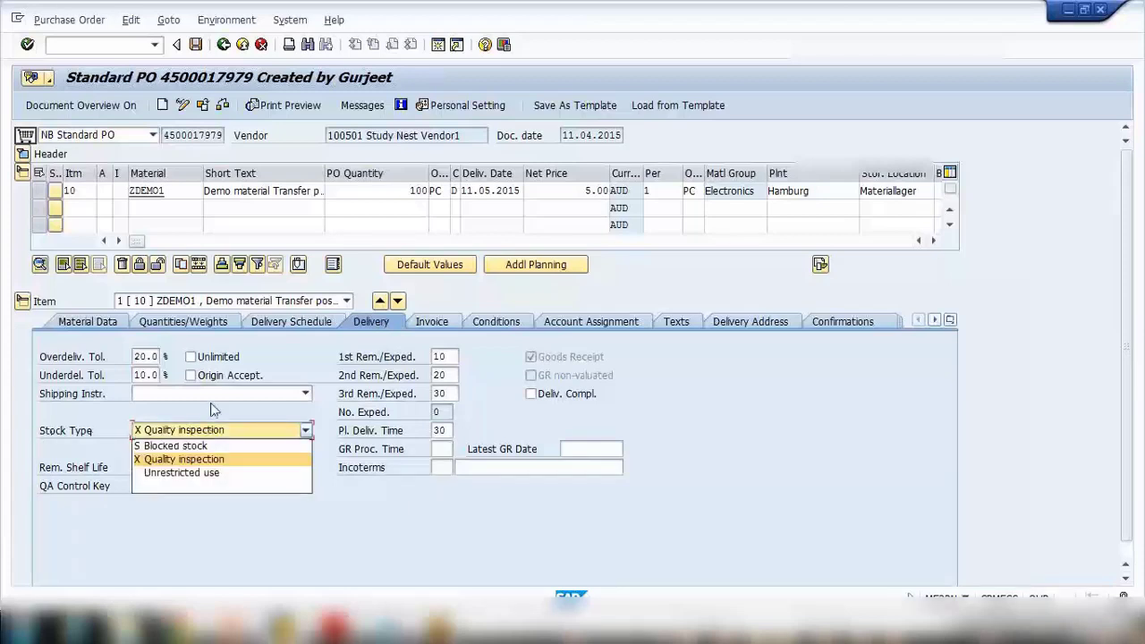
key("Return")
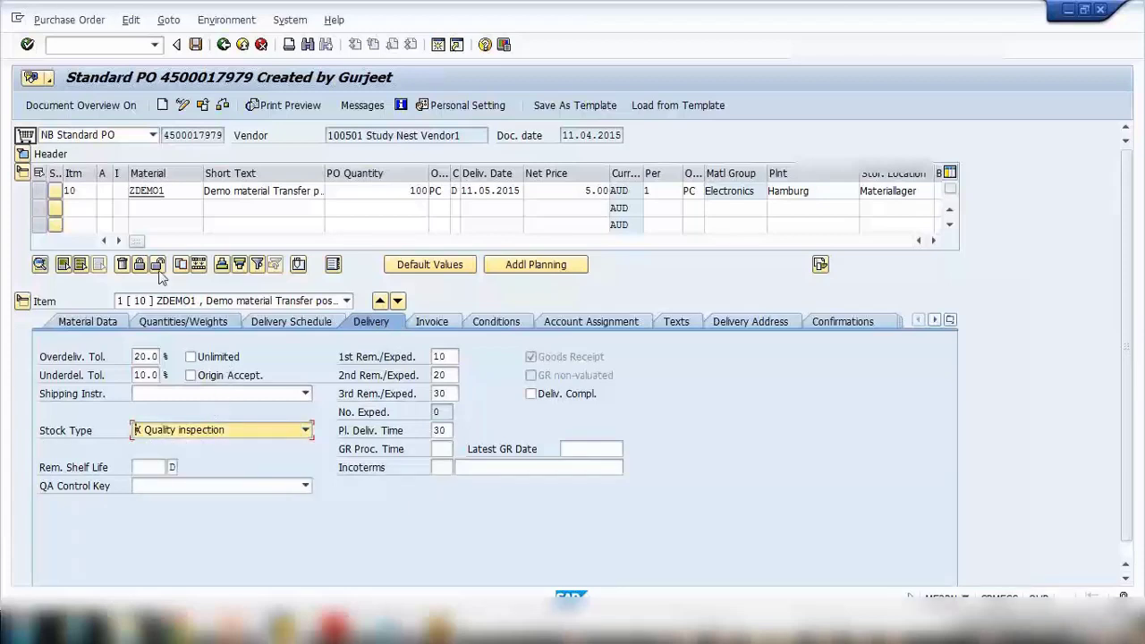
Step: Start transaction MIGO and set it to A01 Goods Receipt for a purchase order
left_click(101, 48)
type("/nmigo")
key("Return")
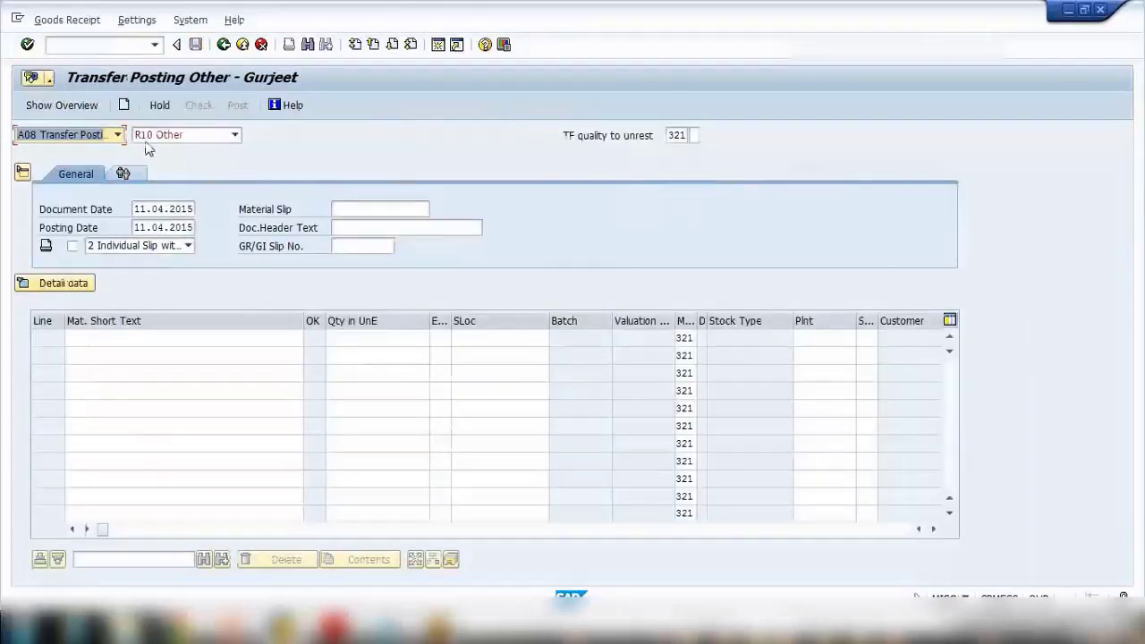
left_click(118, 134)
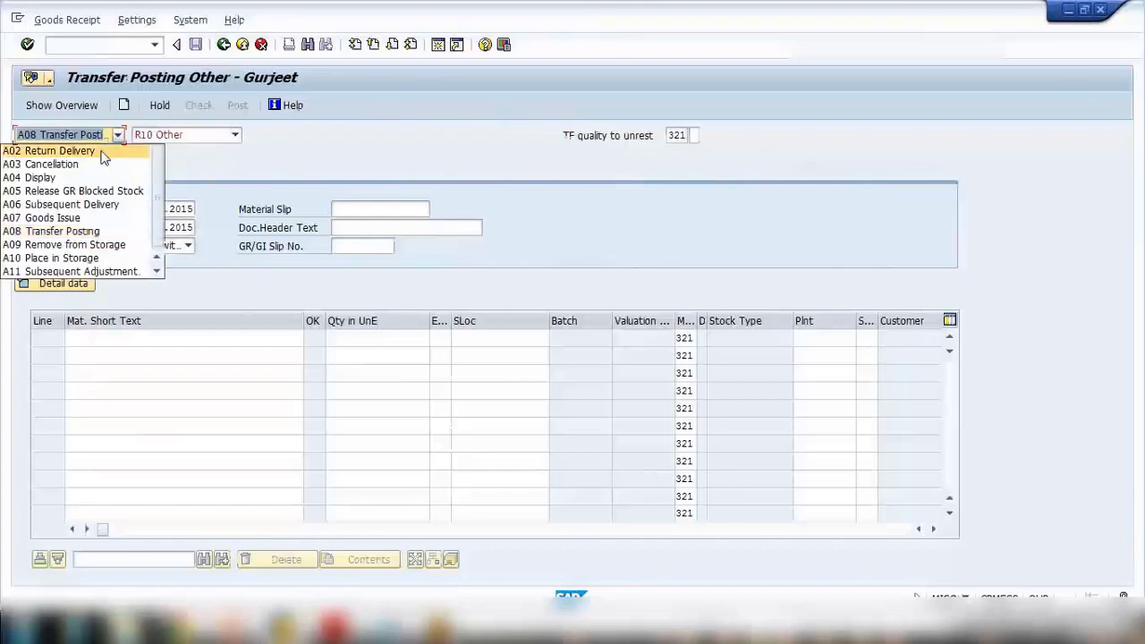
scroll(105, 154, "up", 1)
left_click(106, 156)
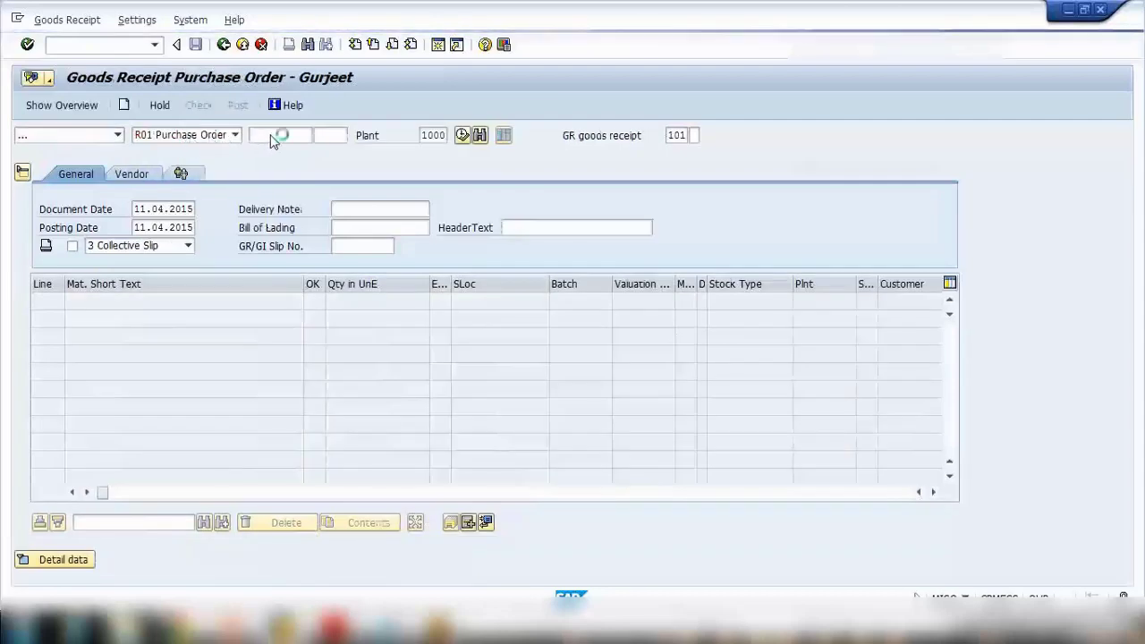
Step: Enter the new purchase order's number and load its item into the goods receipt
left_click(280, 135)
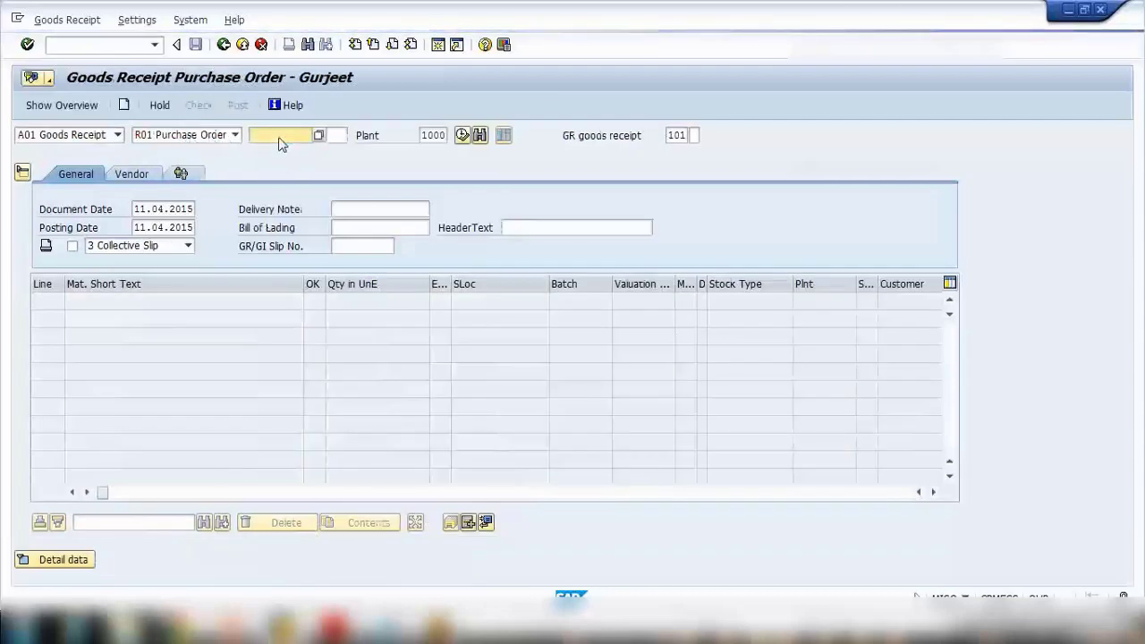
key("ctrl+v")
key("Return")
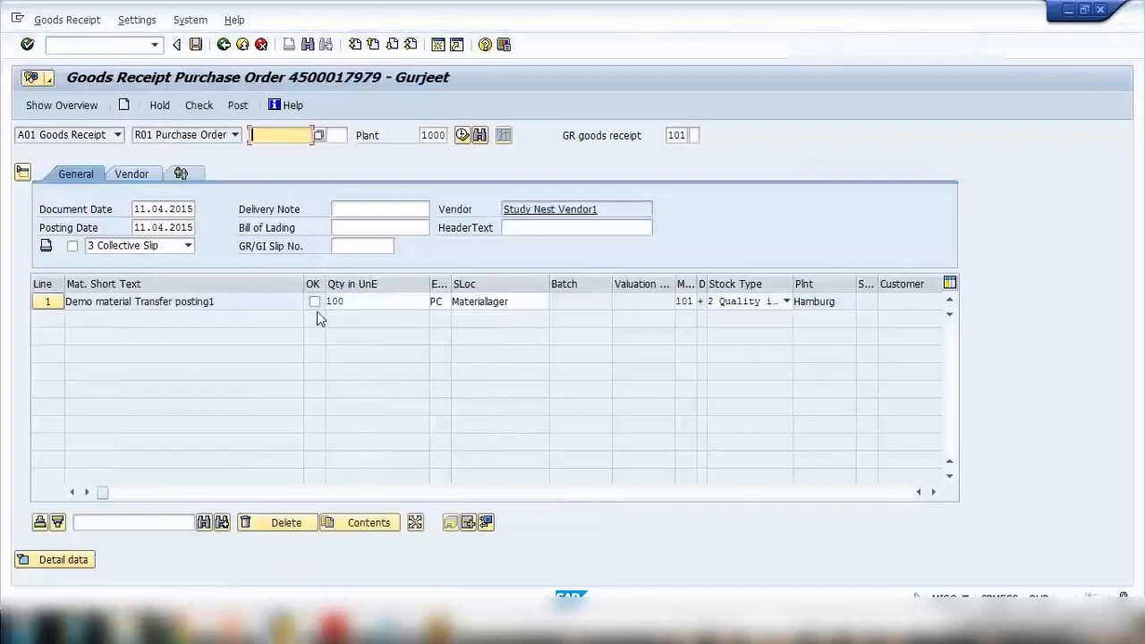
Step: Mark the ZDEMO1 line as OK, check the document and post the goods receipt into quality inspection stock
left_click(313, 301)
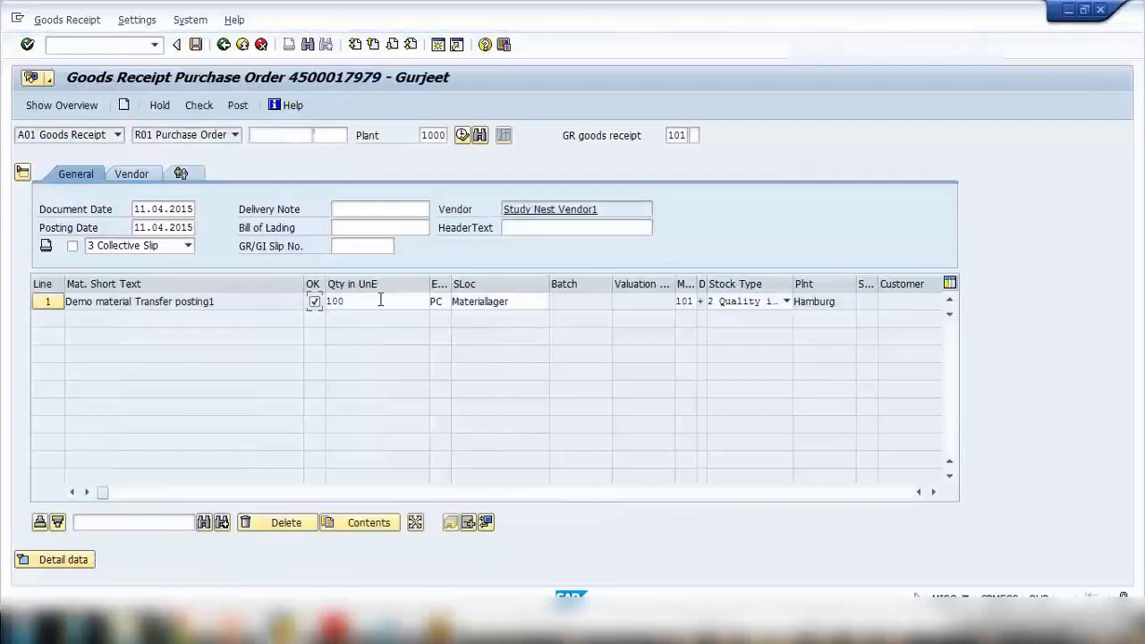
left_click(757, 313)
left_click(761, 257)
left_click(201, 105)
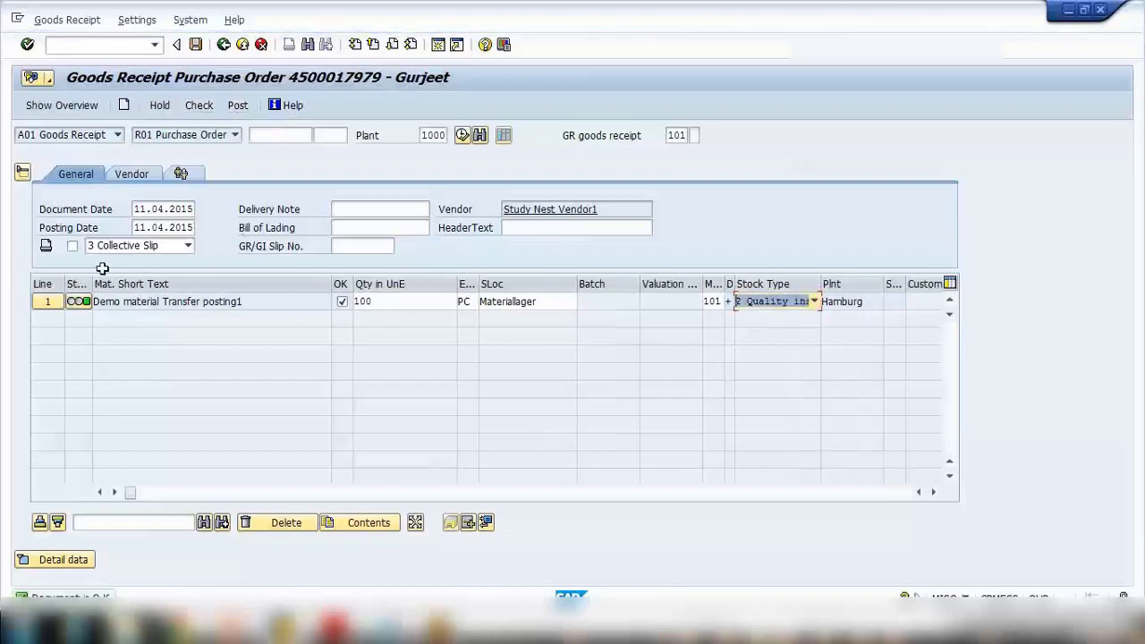
left_click(236, 106)
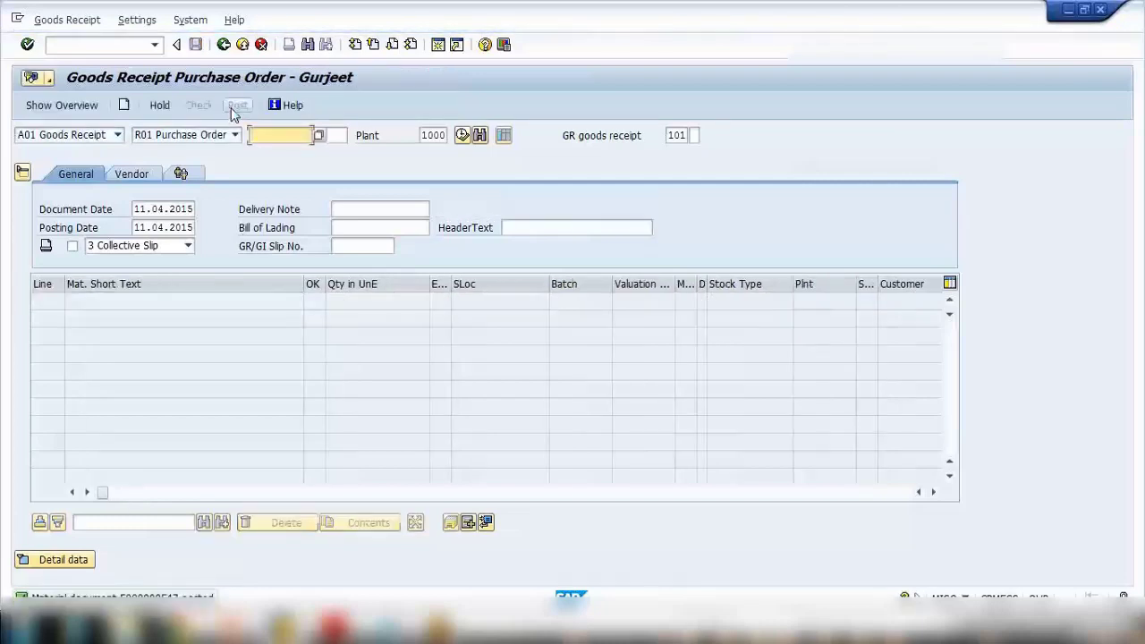
Step: Display the stock overview for ZDEMO1 in plant 1000 without a storage location restriction and check its quality inspection stock
left_click(128, 46)
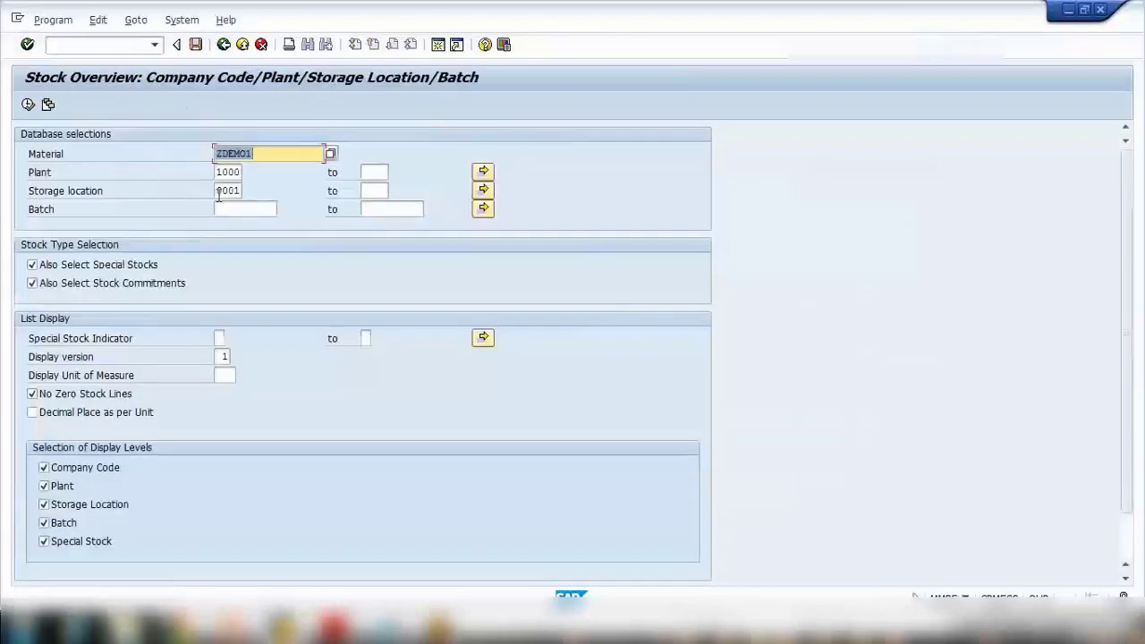
left_click_drag(219, 191, 267, 198)
key("Delete")
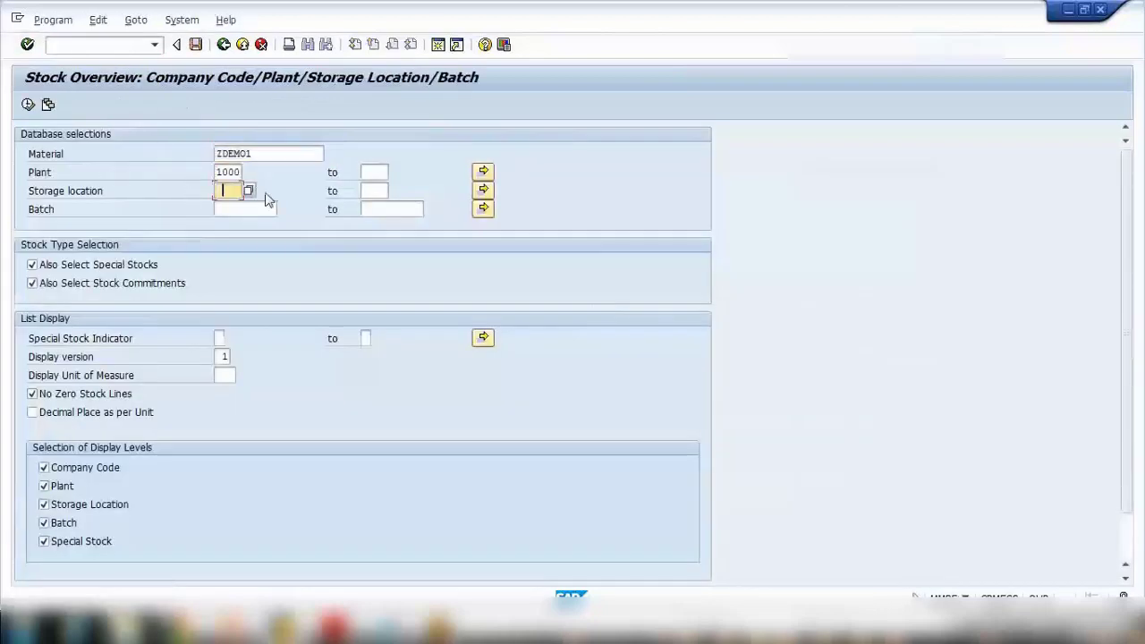
key("F8")
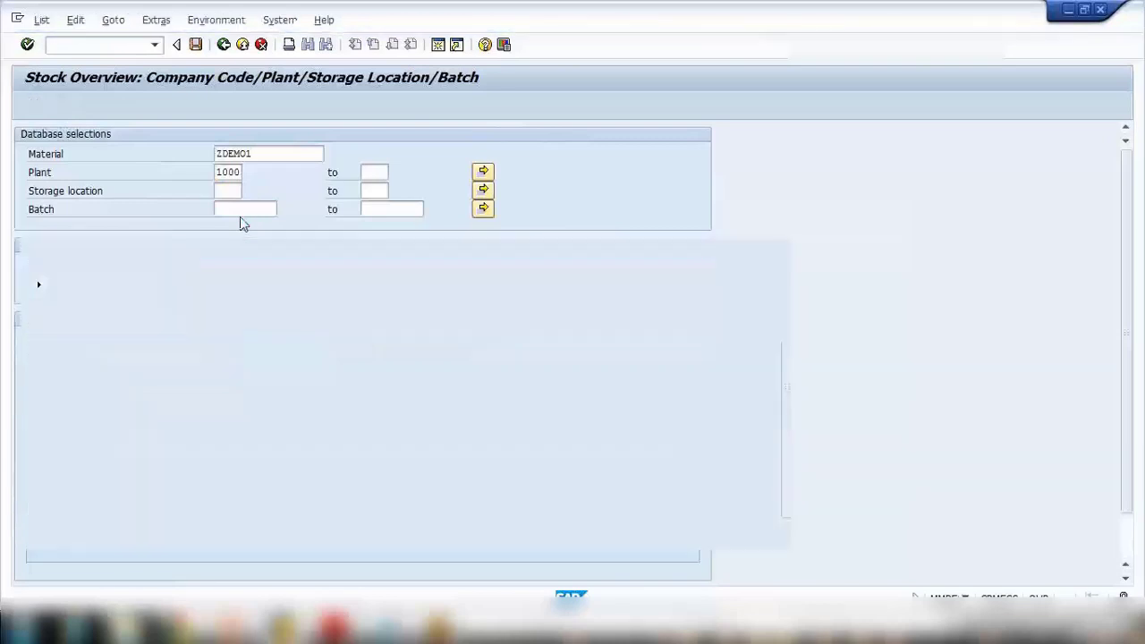
left_click(474, 305)
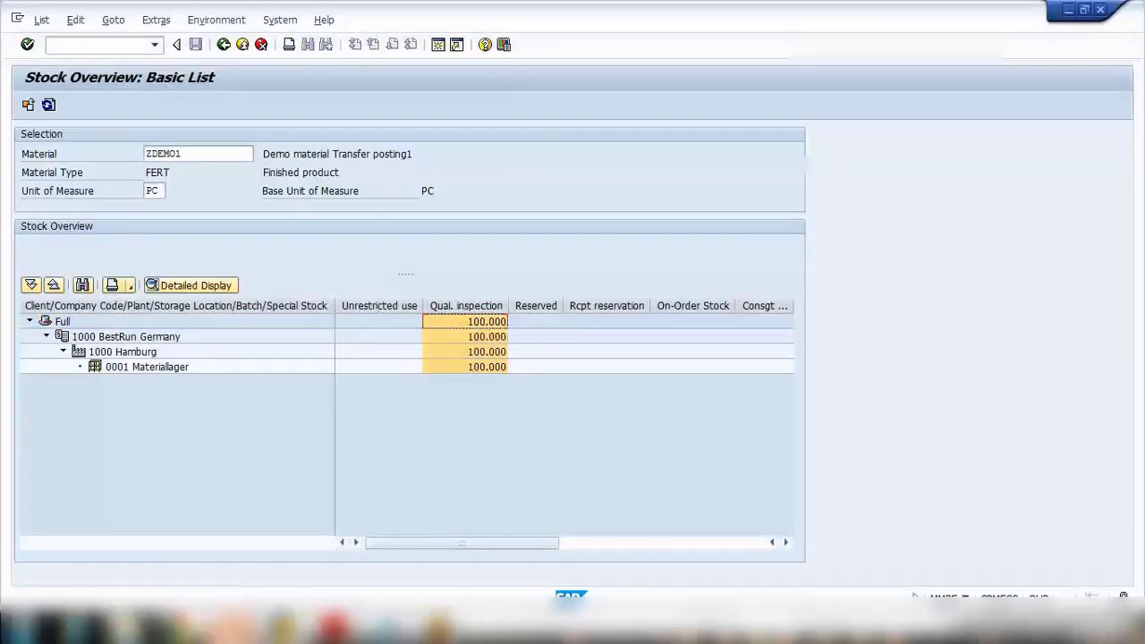
Step: Review the Stock to Stock Transfer Types diagram in PowerPoint, leave the stock overview and return to SAP Easy Access
left_click(224, 634)
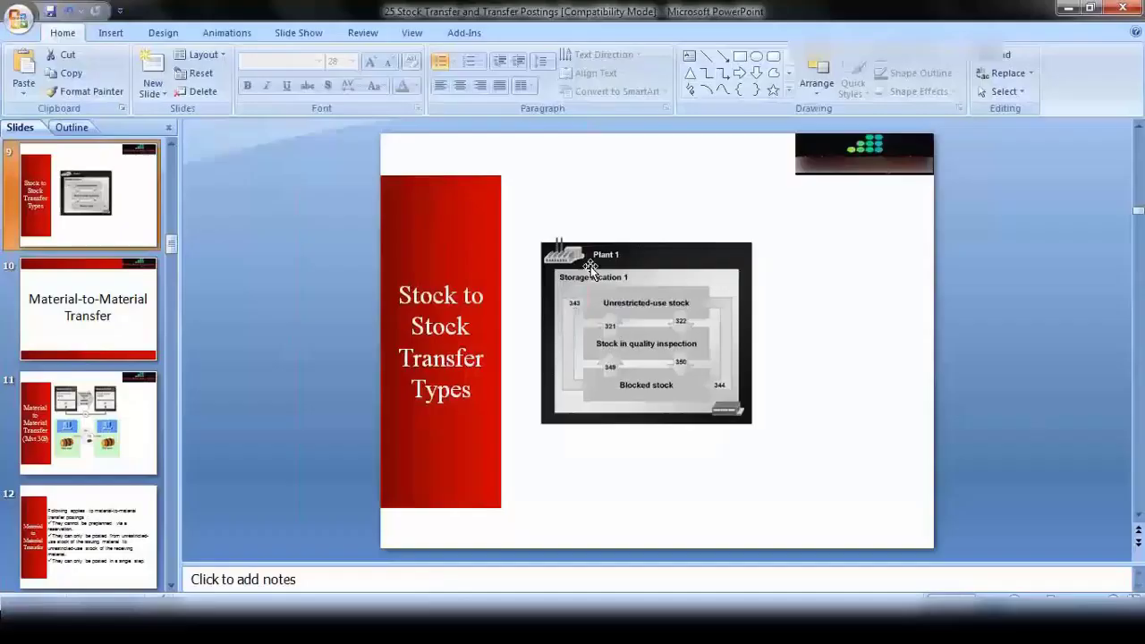
left_click(281, 635)
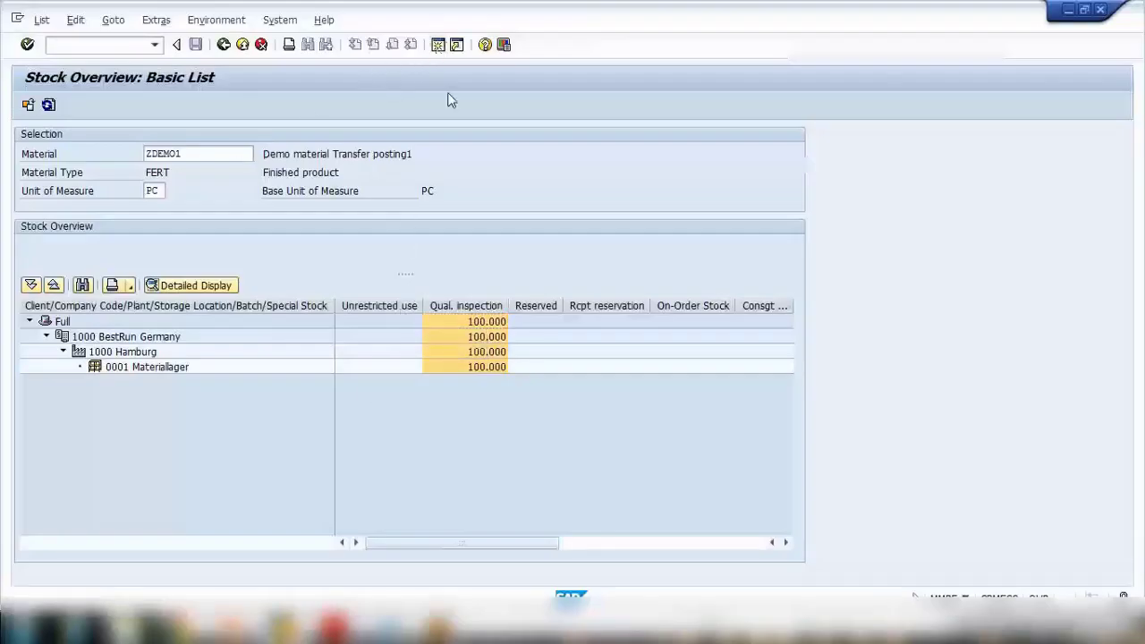
key("shift+F3")
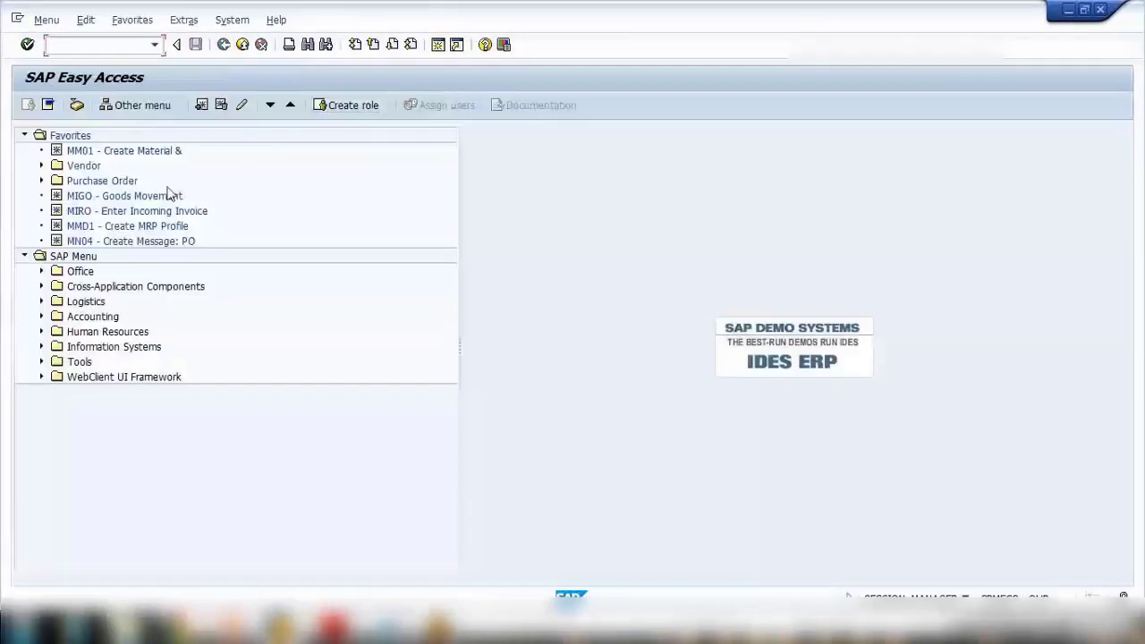
left_click(331, 630)
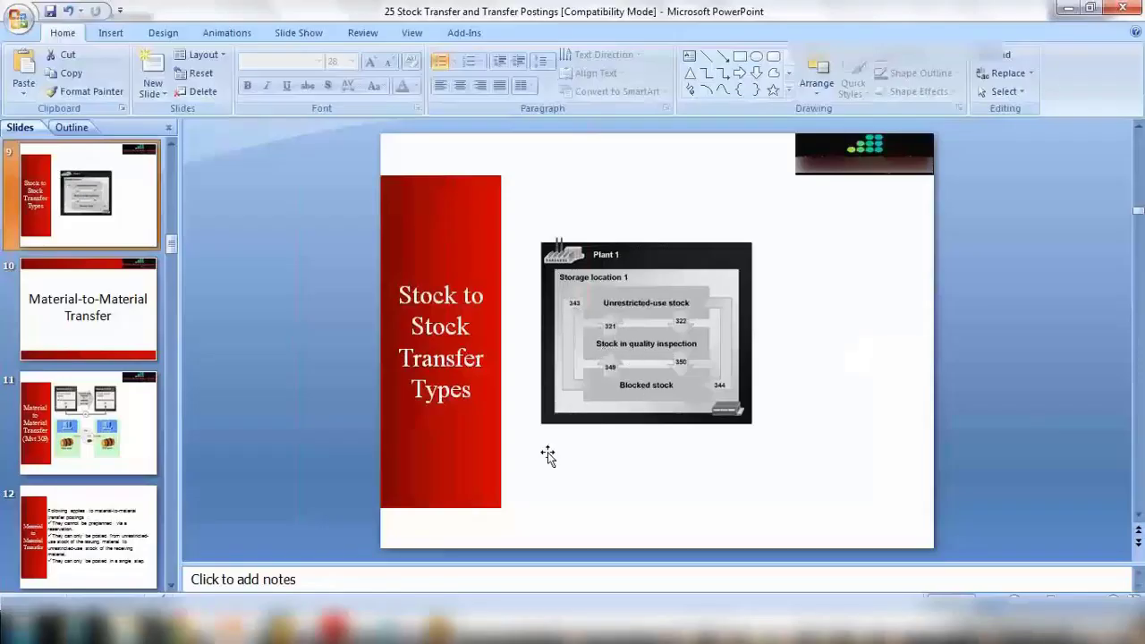
key("alt+Tab")
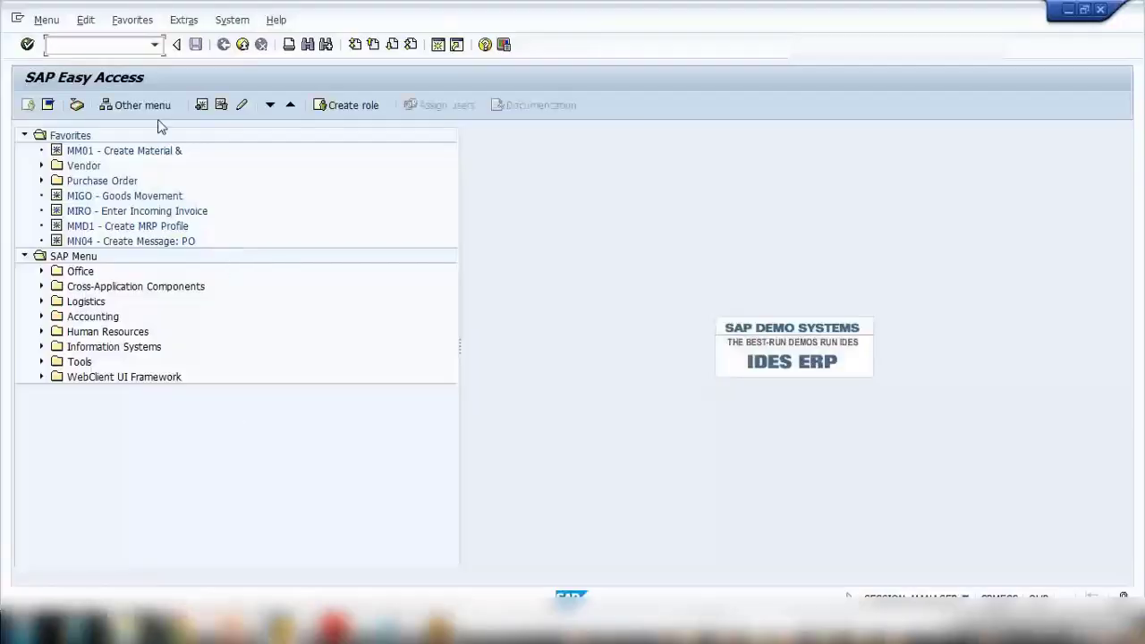
Step: Start transaction MIGO and set it to A08 Transfer Posting with reference R10 Other
type("migo")
key("Return")
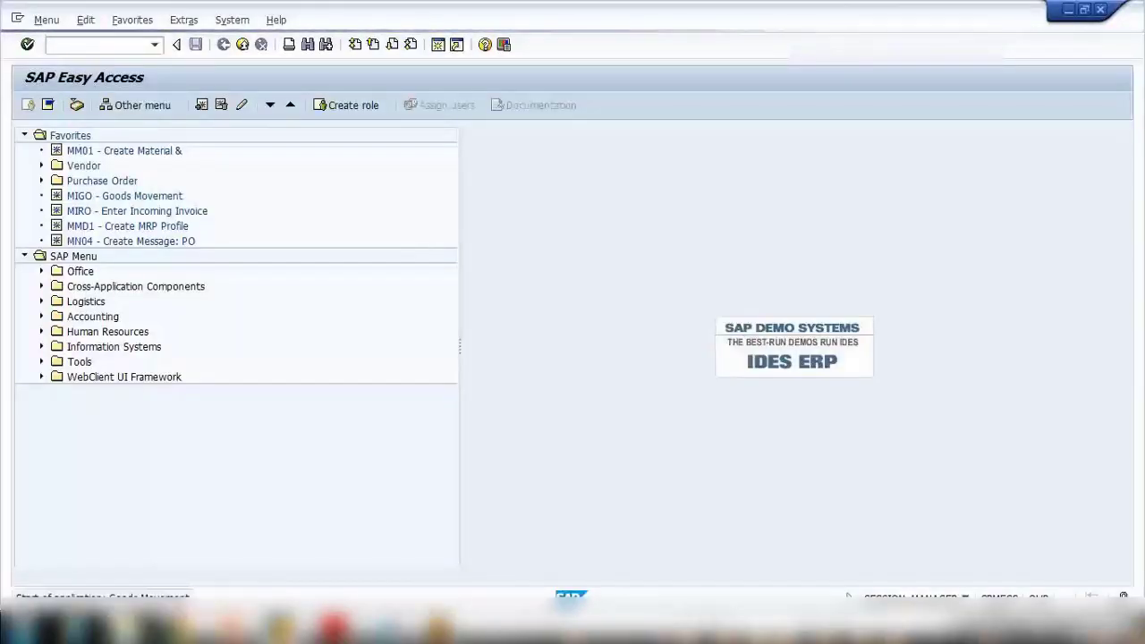
left_click(107, 134)
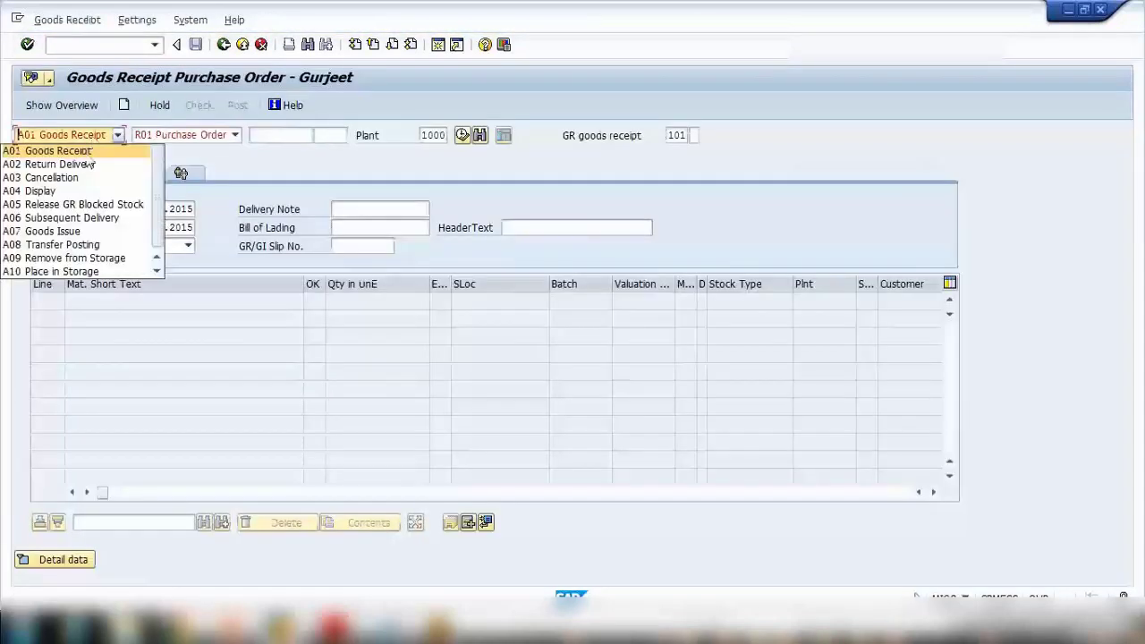
left_click(84, 245)
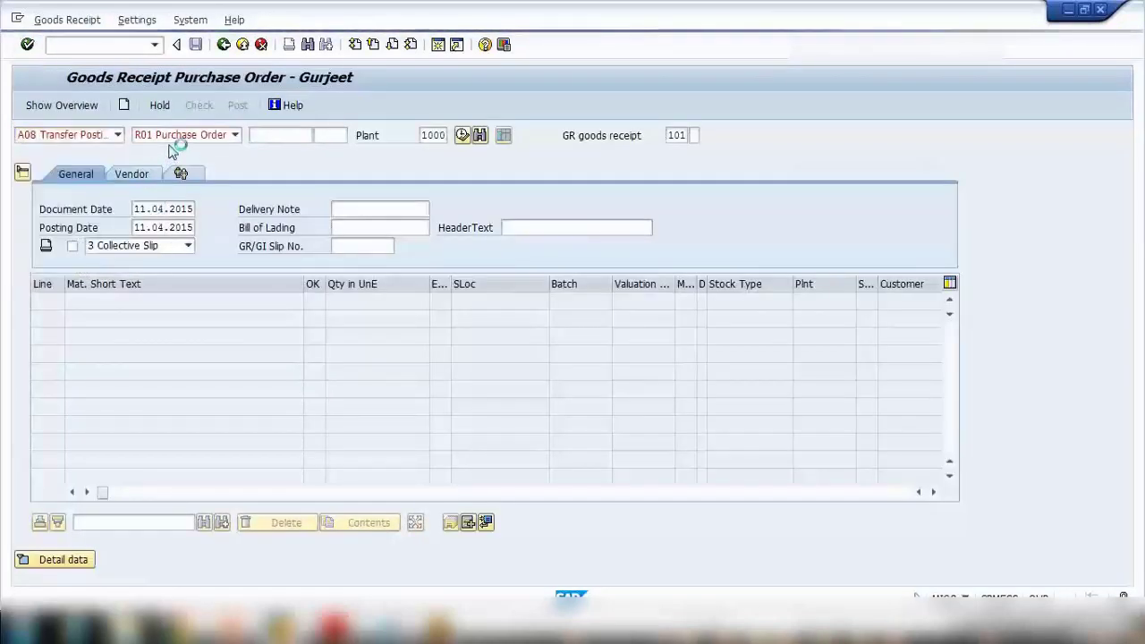
left_click(175, 138)
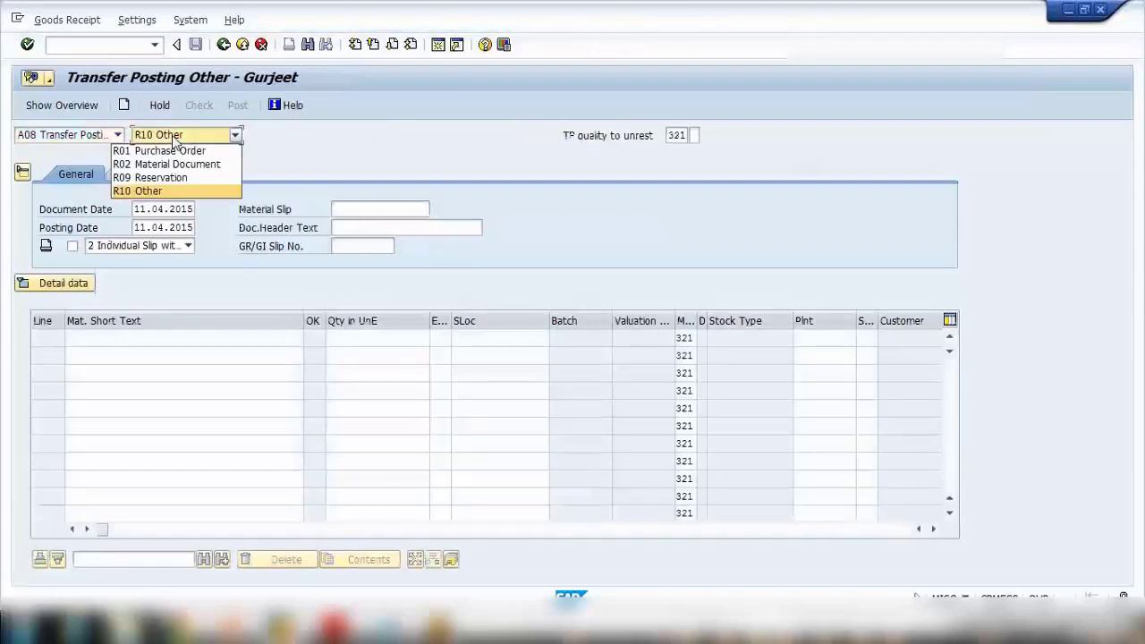
left_click(168, 190)
left_click(149, 337)
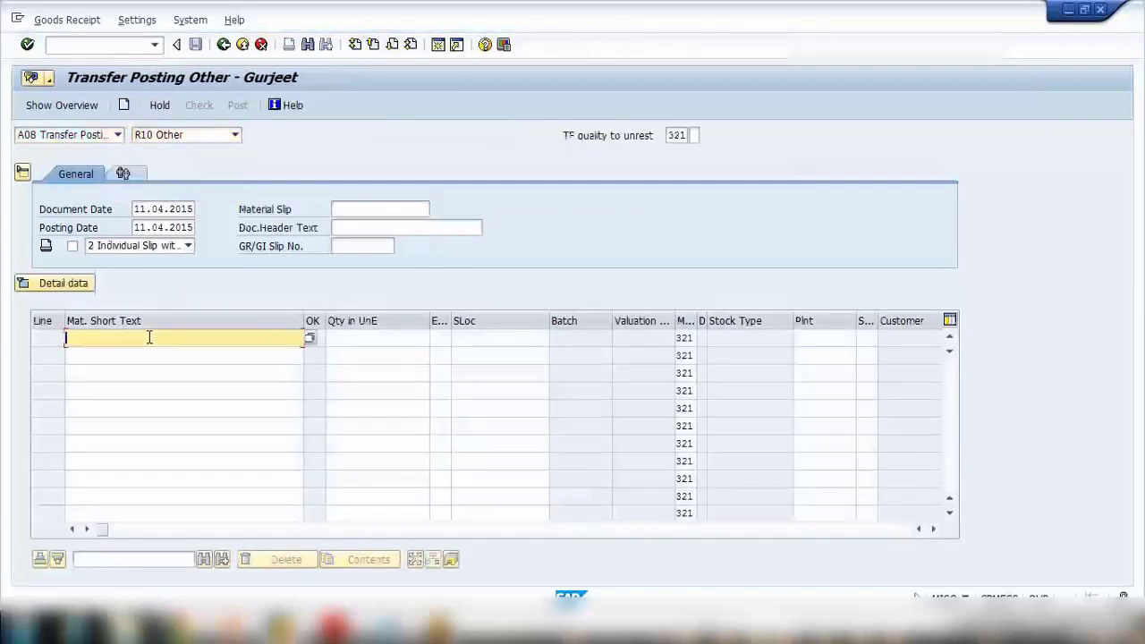
type("zdemo1")
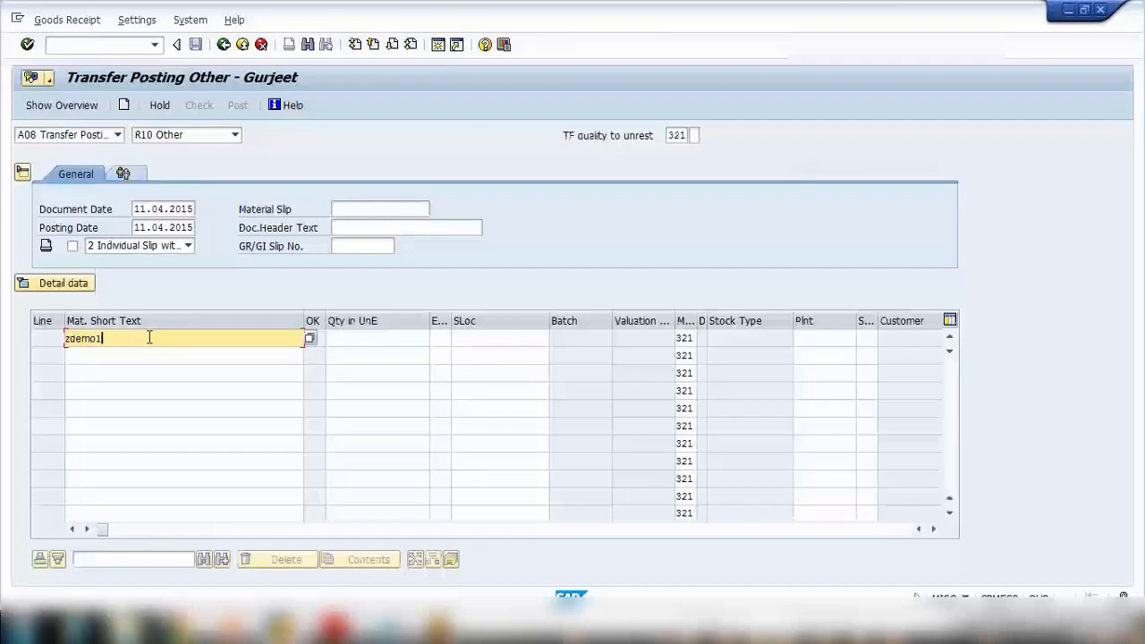
left_click(340, 338)
type("100")
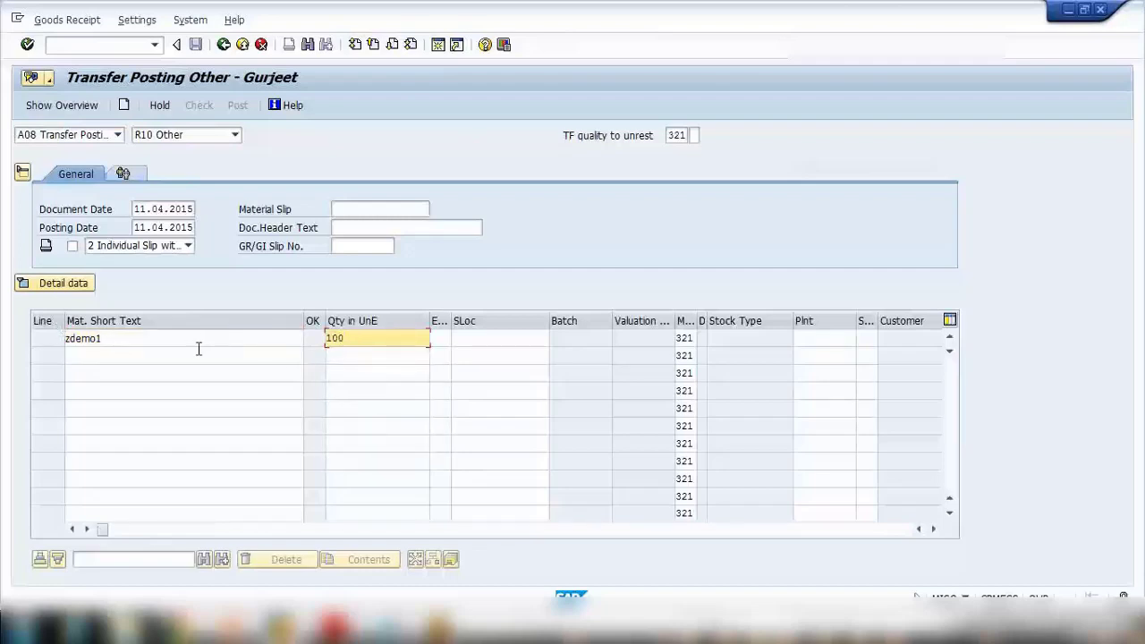
double_click(202, 346)
key("BackSpace")
double_click(355, 340)
key("BackSpace")
Step: Compare movement type 321 with the stock transfer types diagram in PowerPoint and return to the transfer posting
double_click(676, 136)
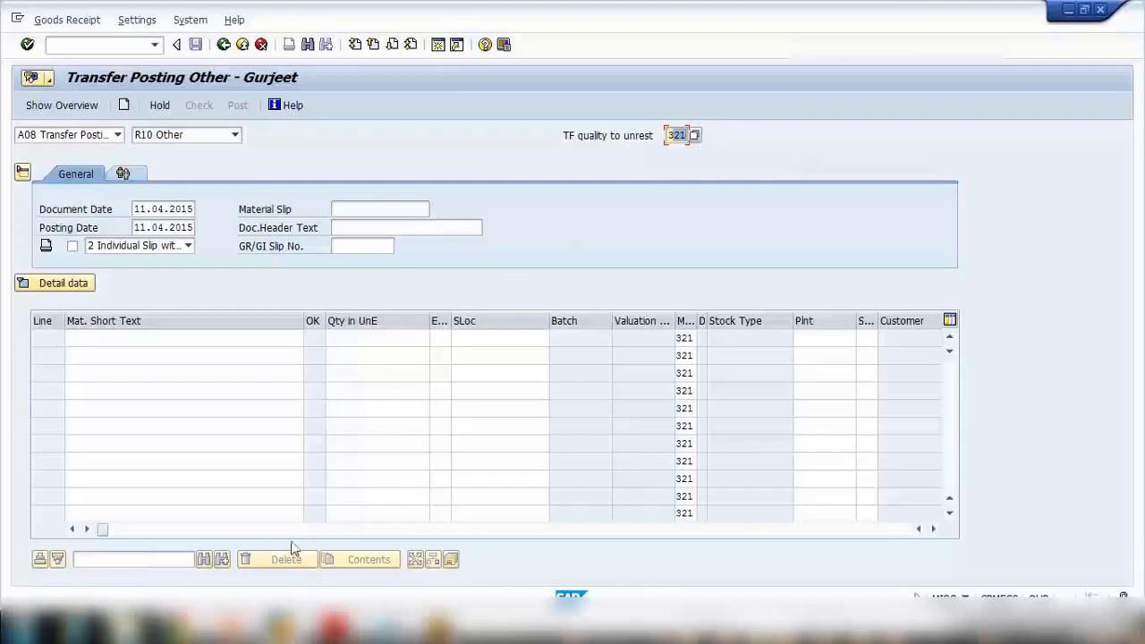
left_click(243, 619)
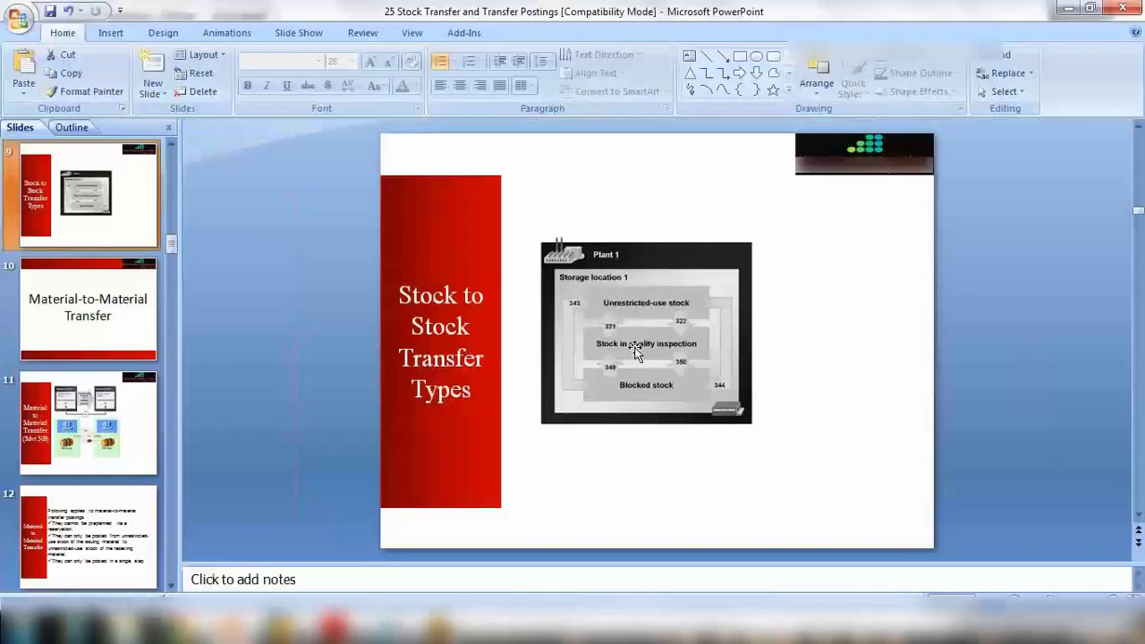
left_click(1066, 8)
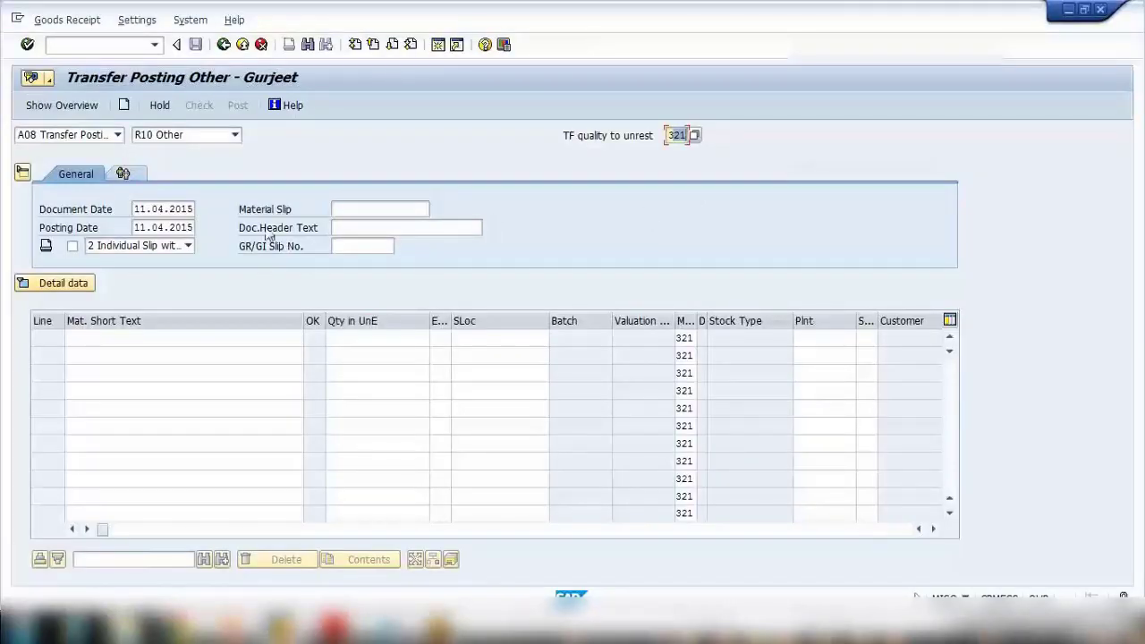
Step: Enter material zdemo1 with a quantity of 100 in the first line of the transfer posting
left_click(161, 339)
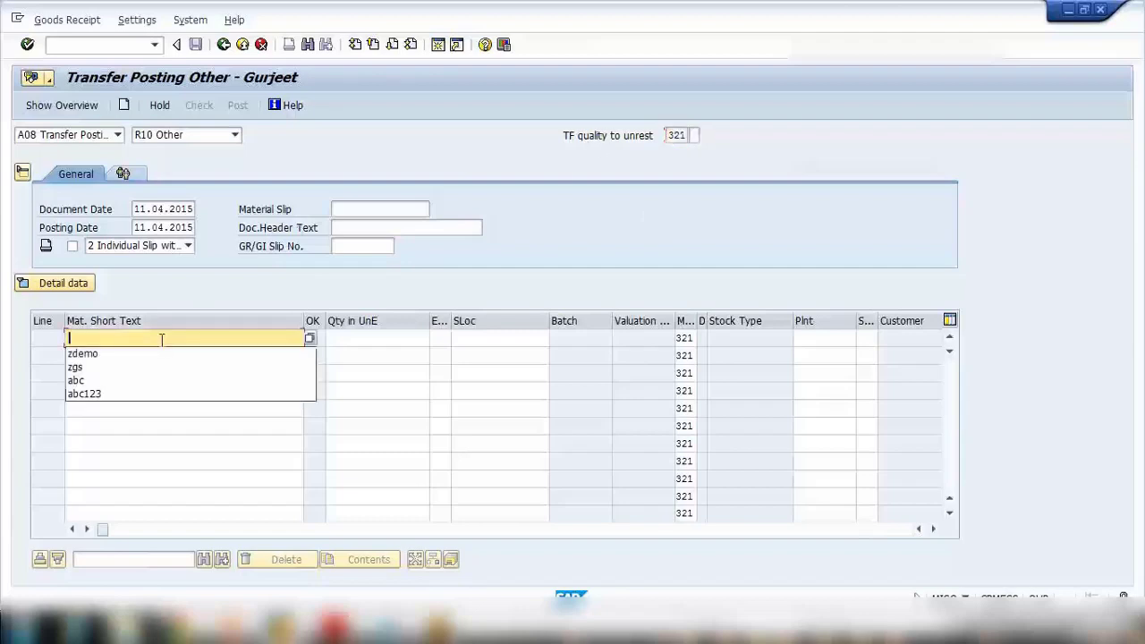
left_click(165, 355)
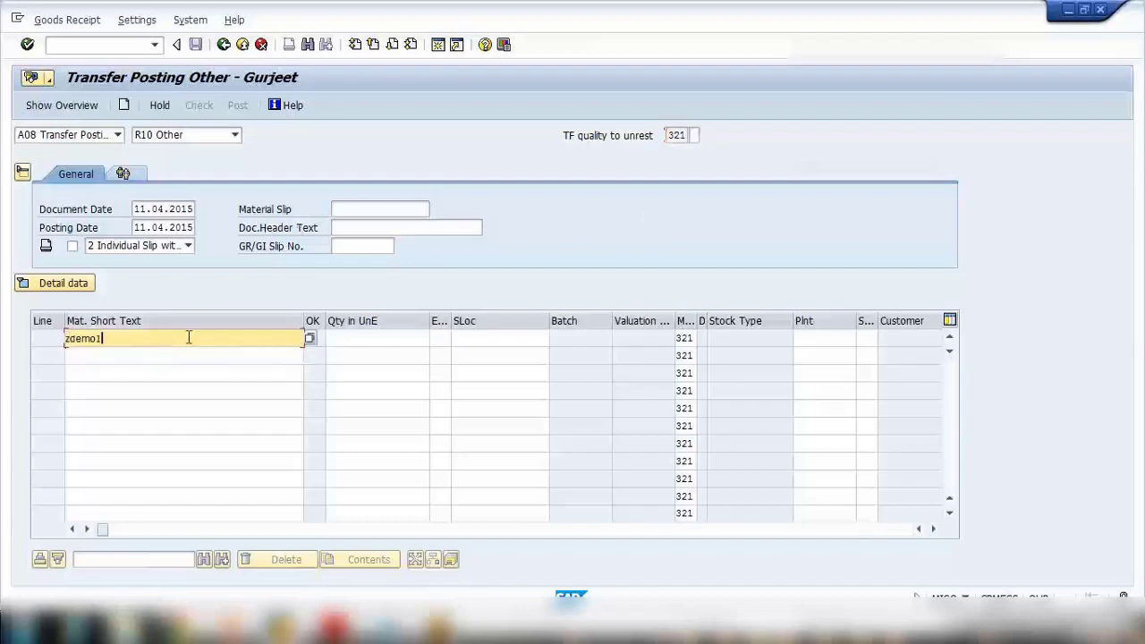
left_click(353, 337)
type("100")
key("Return")
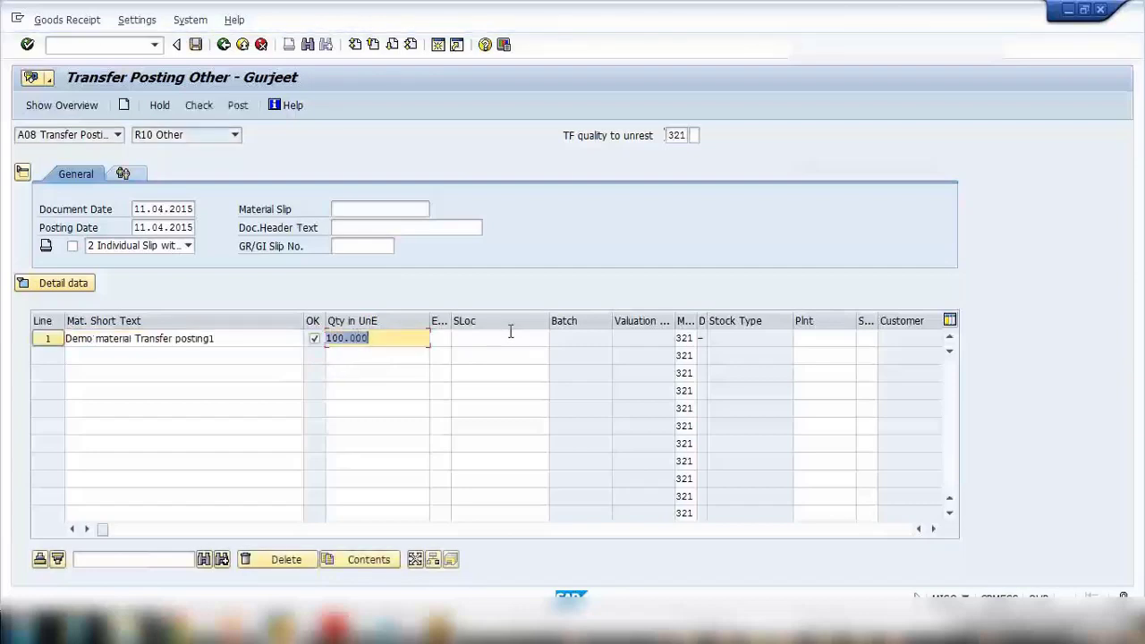
Step: Set the ZDEMO1 line's plant to 1000 and storage location to 0001, and check the document
left_click(800, 337)
type("1000")
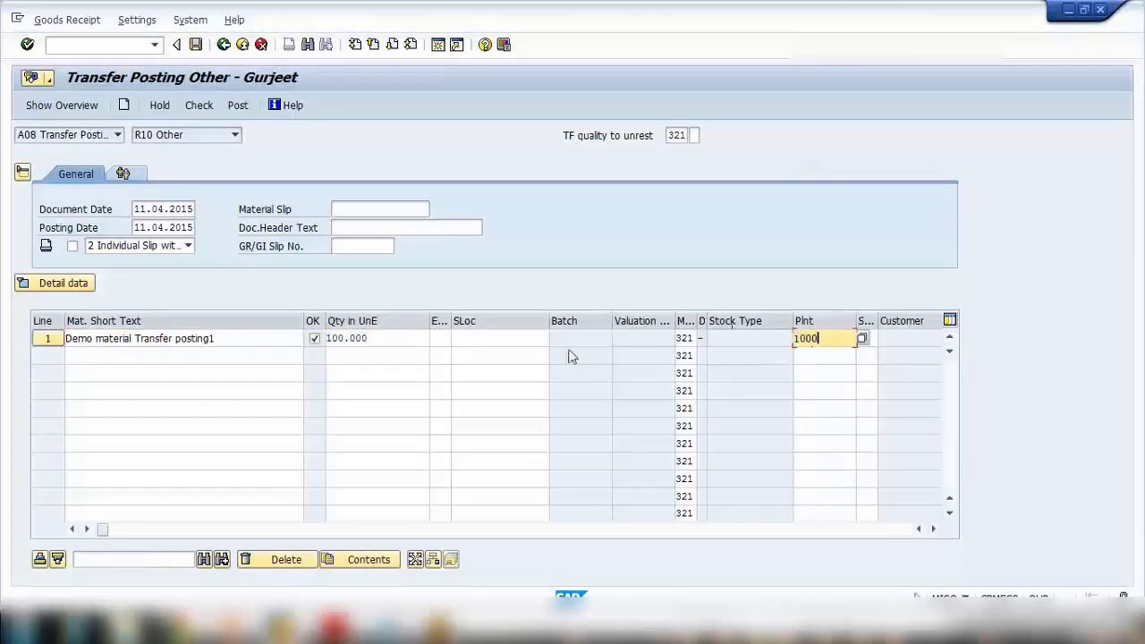
left_click(510, 338)
type("0001")
key("Return")
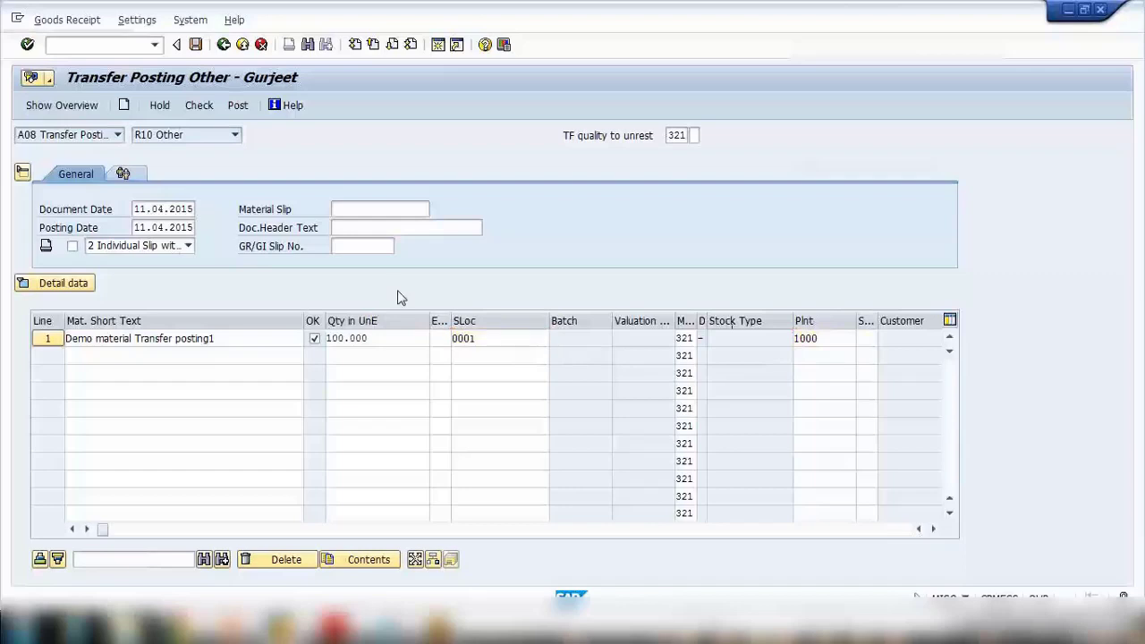
left_click(204, 111)
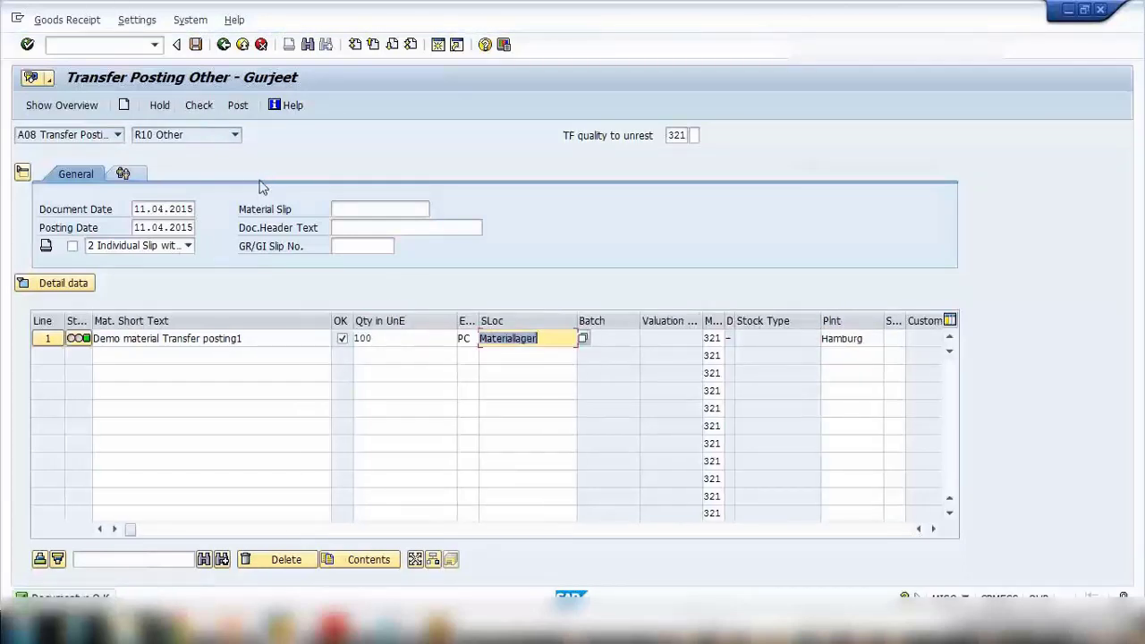